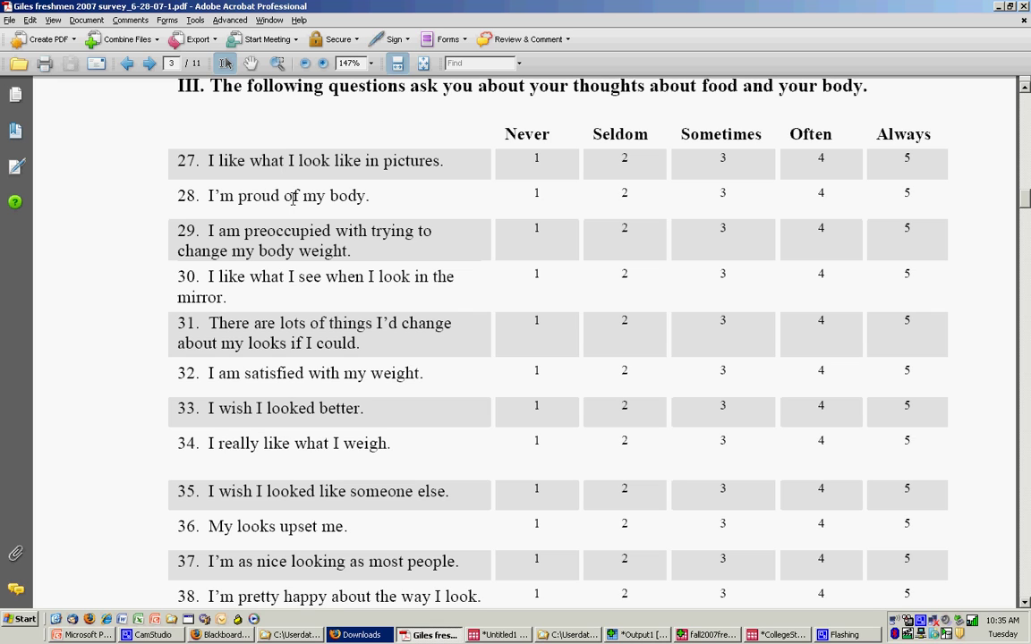
Scroll through survey questions 27–45 to page 7, showing body-comparison items 100–103.
double_click(315, 199)
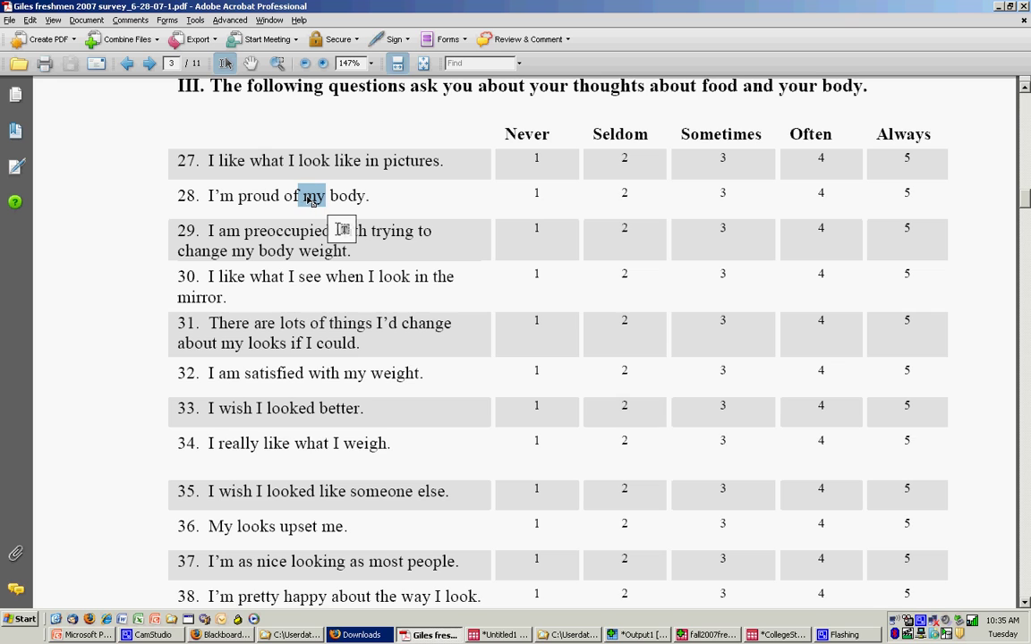
click(305, 168)
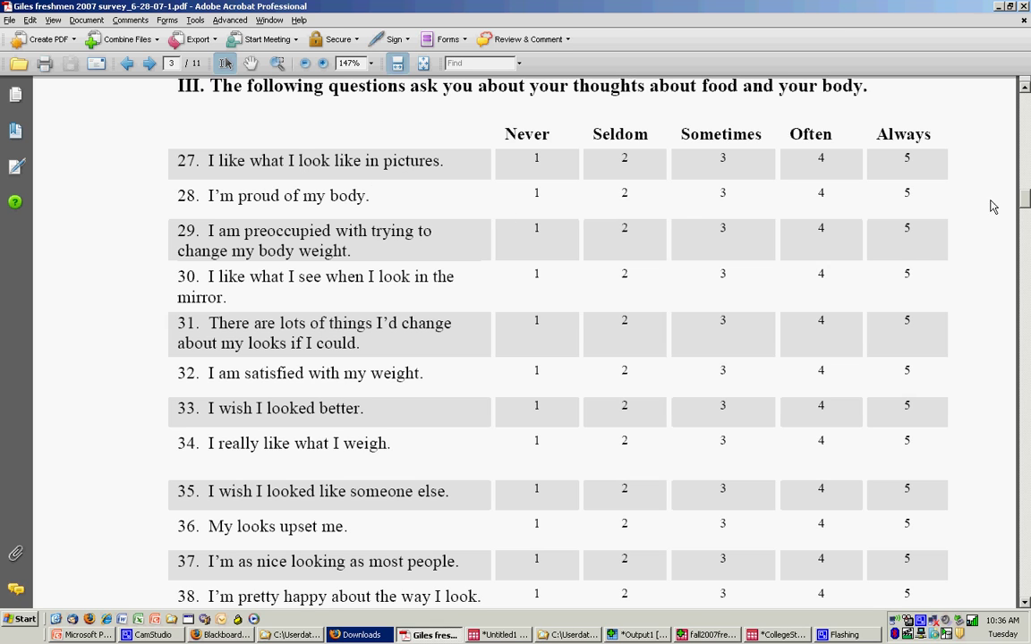
scroll(1027, 202, down, 1)
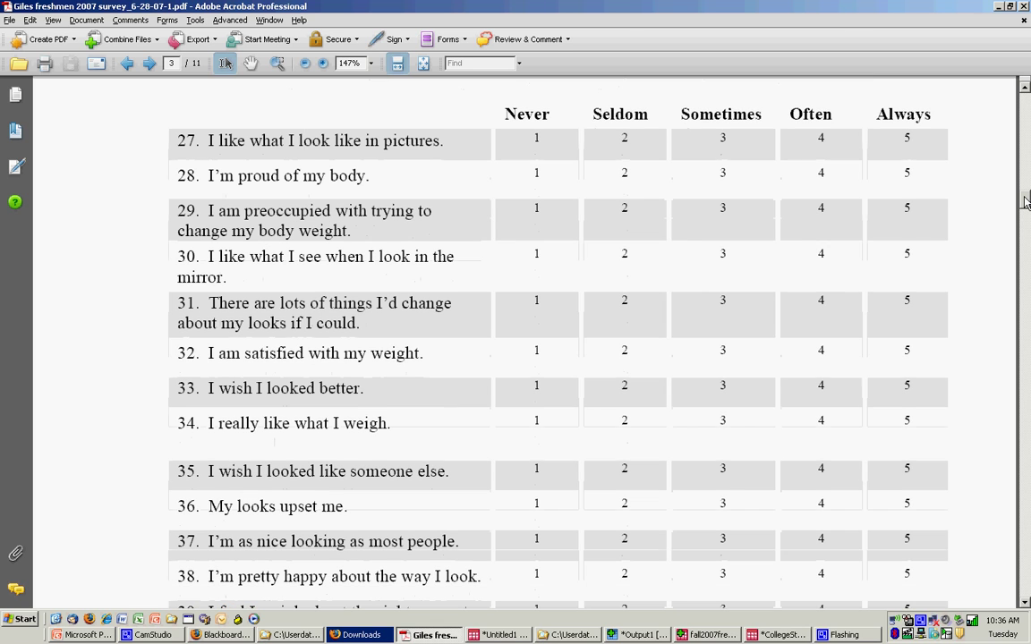
scroll(1027, 201, down, 1)
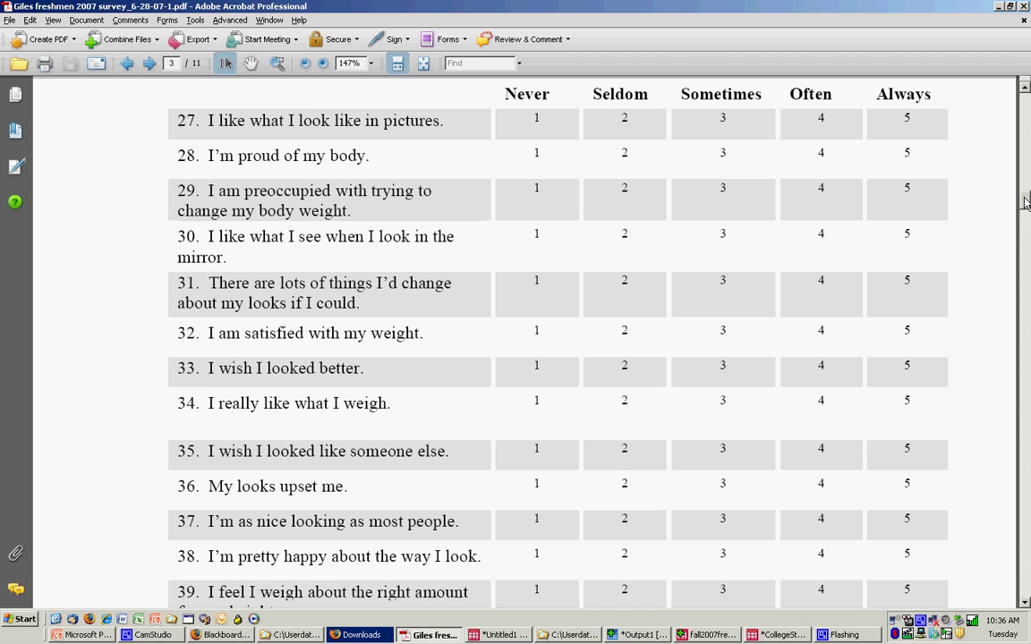
scroll(1026, 202, down, 4)
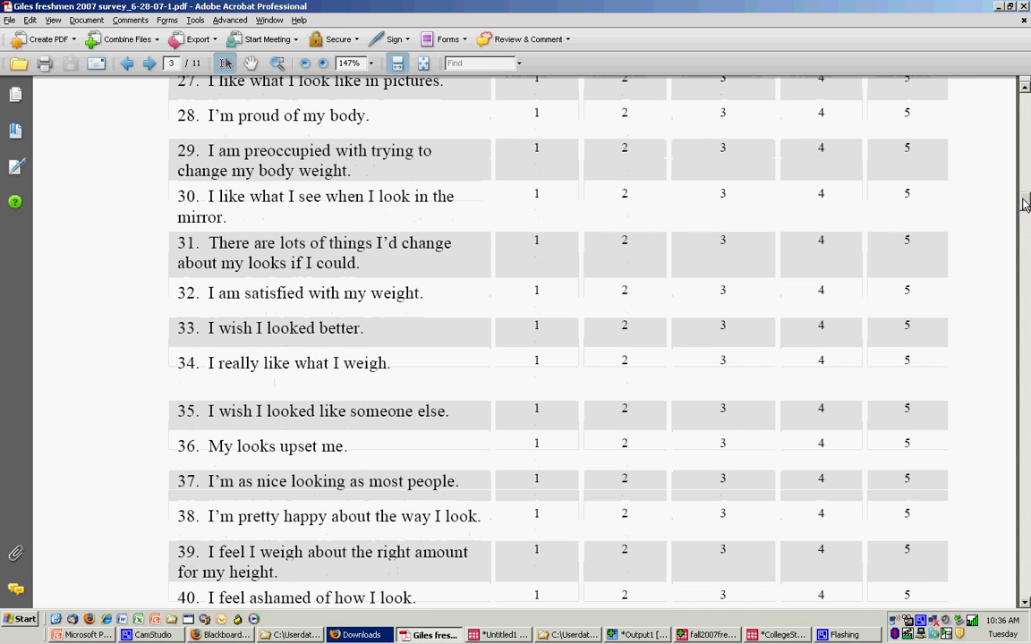
scroll(1026, 205, down, 2)
scroll(1025, 204, up, 7)
scroll(1023, 204, down, 10)
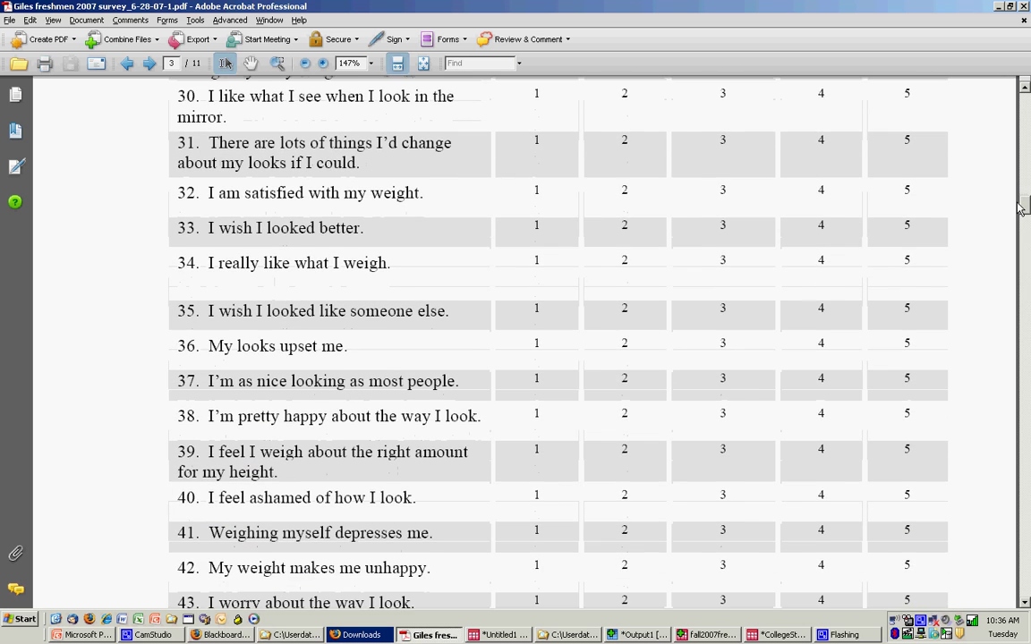
scroll(1022, 209, down, 8)
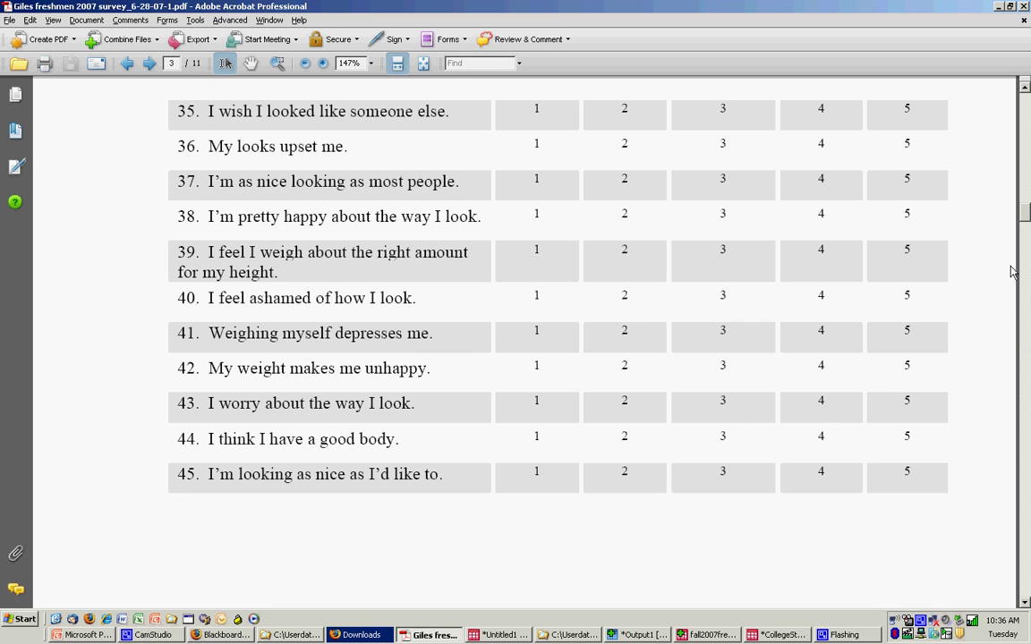
scroll(1029, 235, down, 3)
drag(1028, 234, 1014, 384)
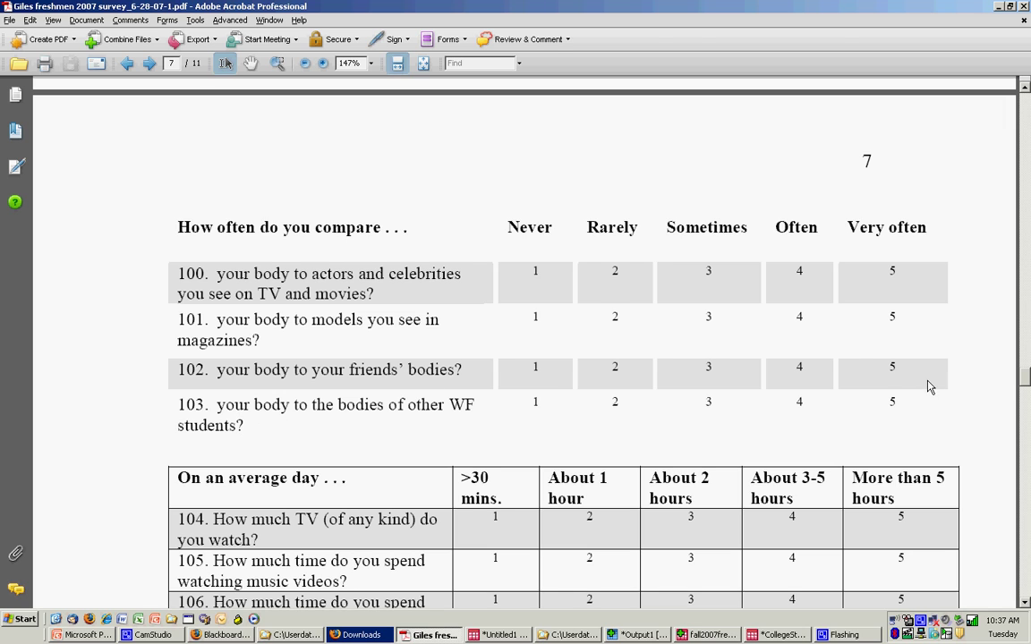
Scroll page 7 down to media-use questions 104–107 and favourite-magazine item 108.
scroll(1026, 377, down, 4)
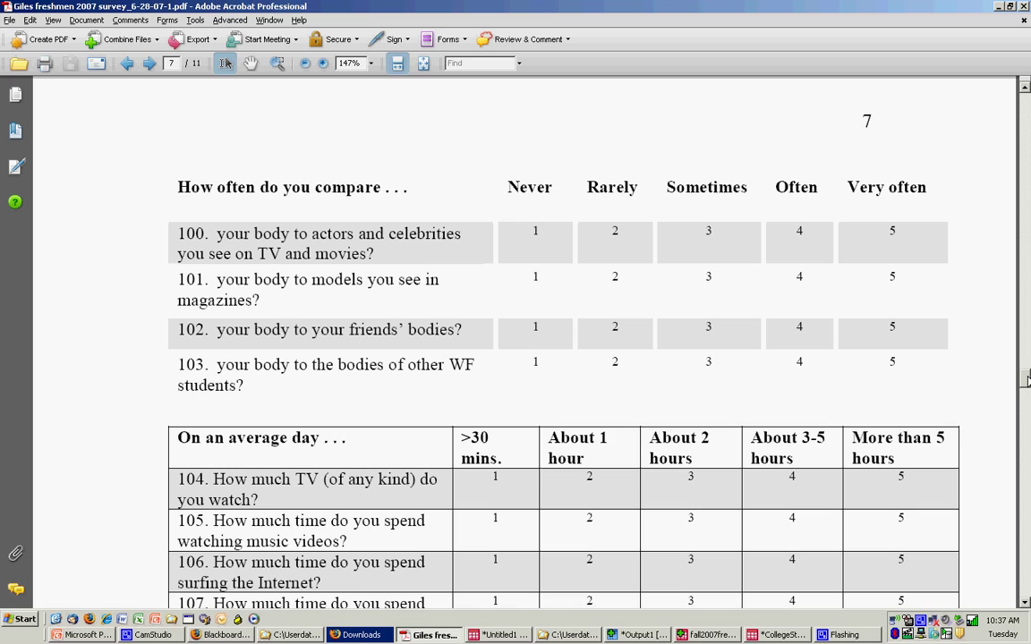
scroll(1026, 376, down, 1)
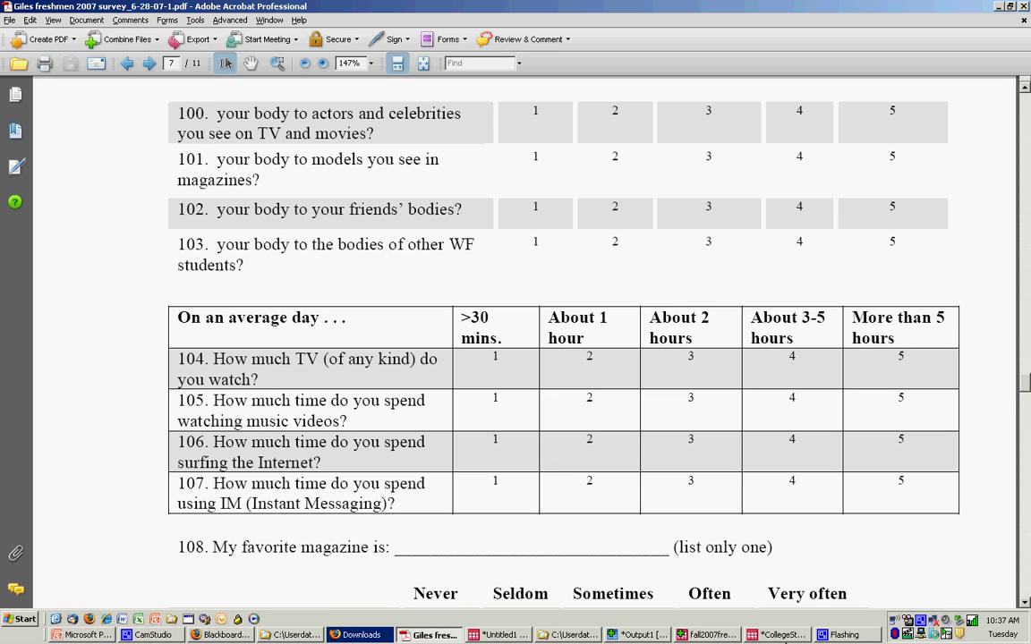
In the fall2007freshmen data, select the scmn and medconmn columns, then show Variable View.
click(709, 635)
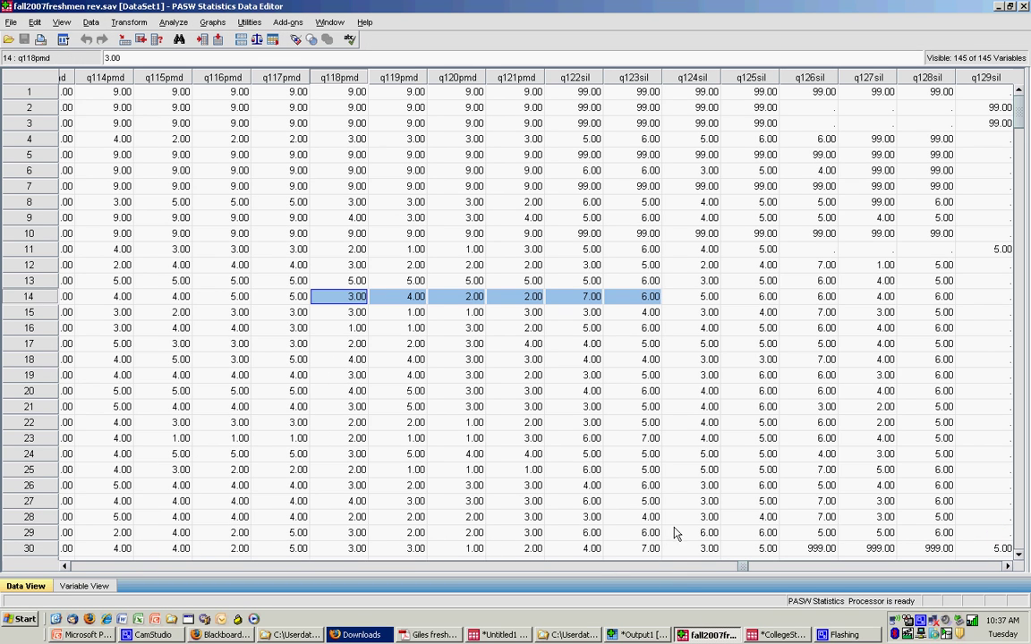
drag(739, 573, 946, 574)
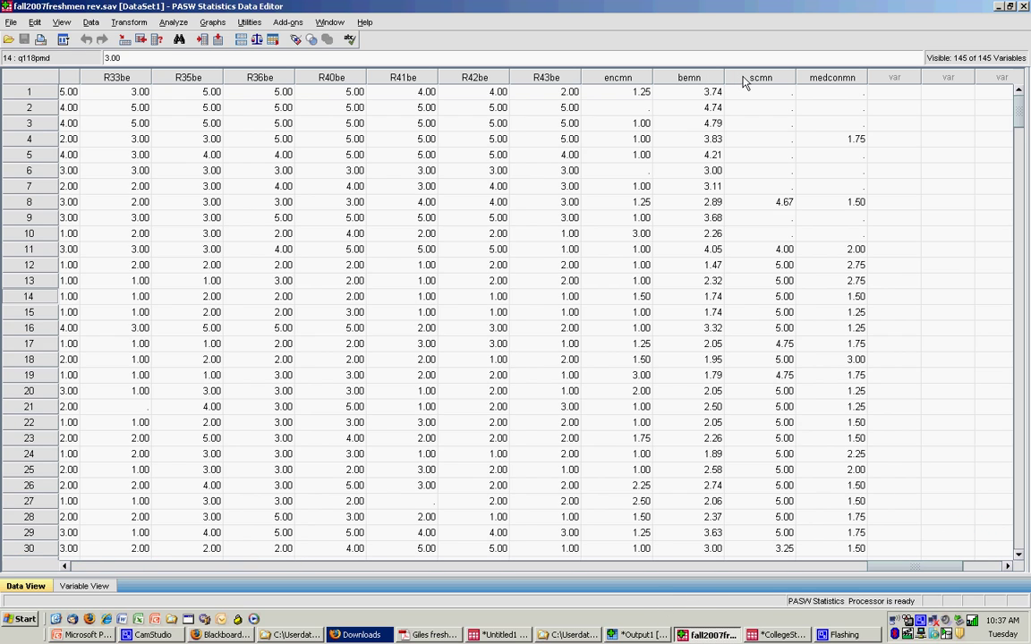
click(756, 79)
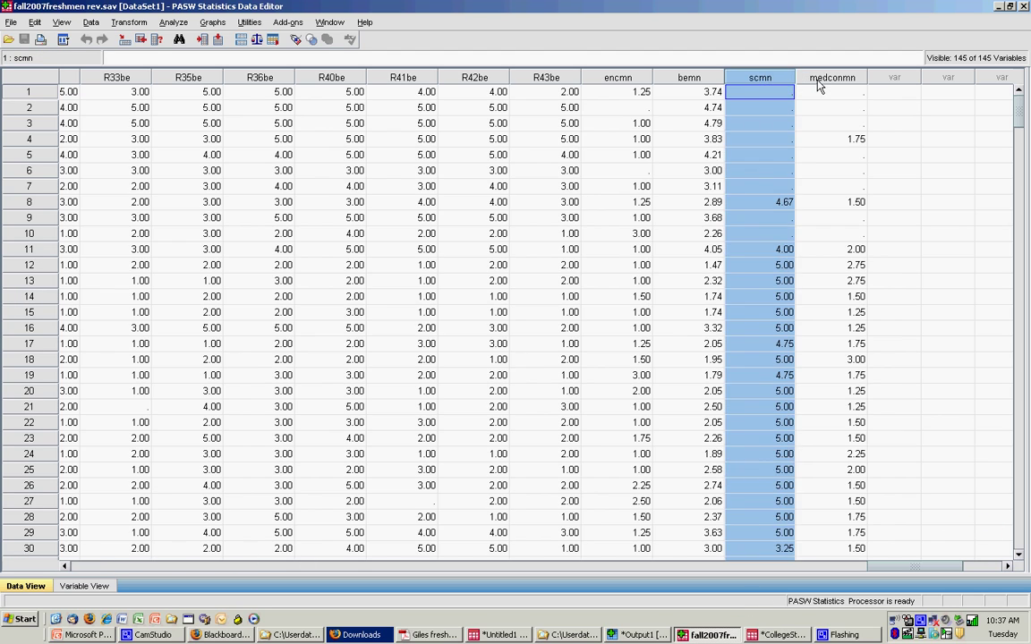
click(814, 79)
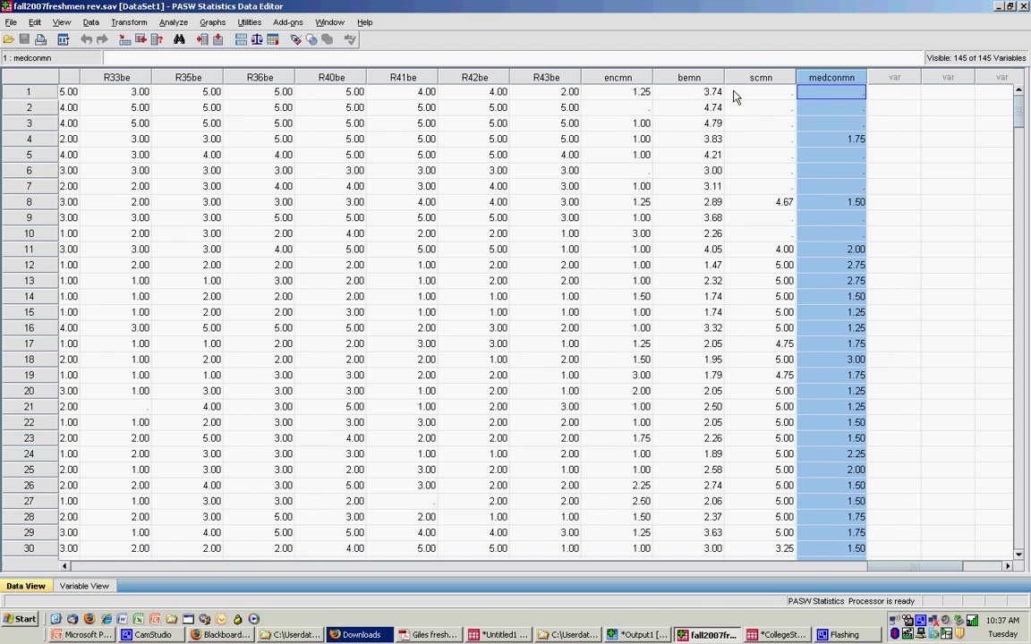
click(77, 586)
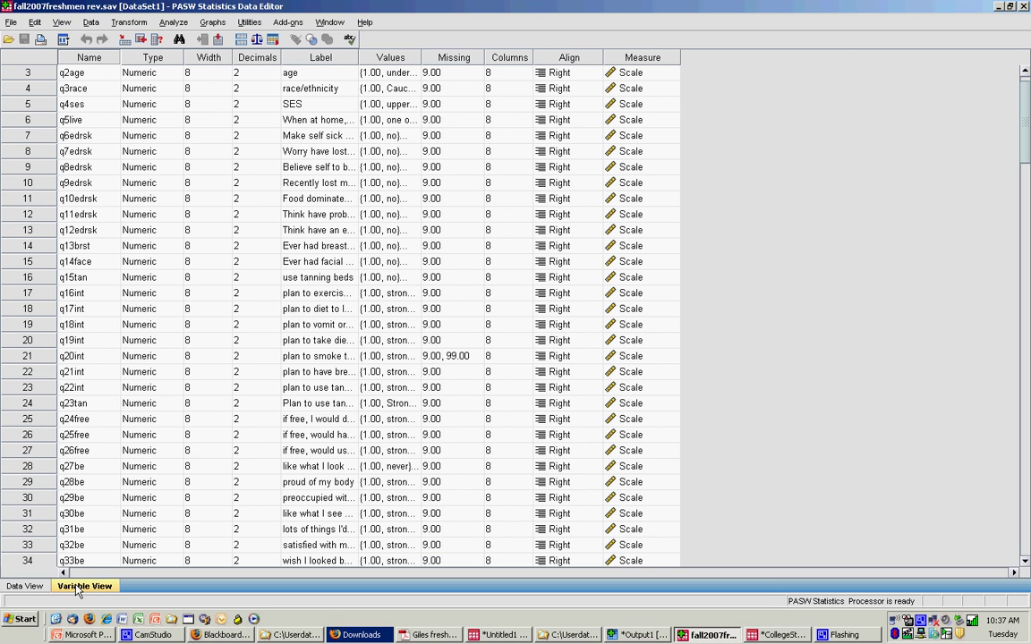
click(74, 471)
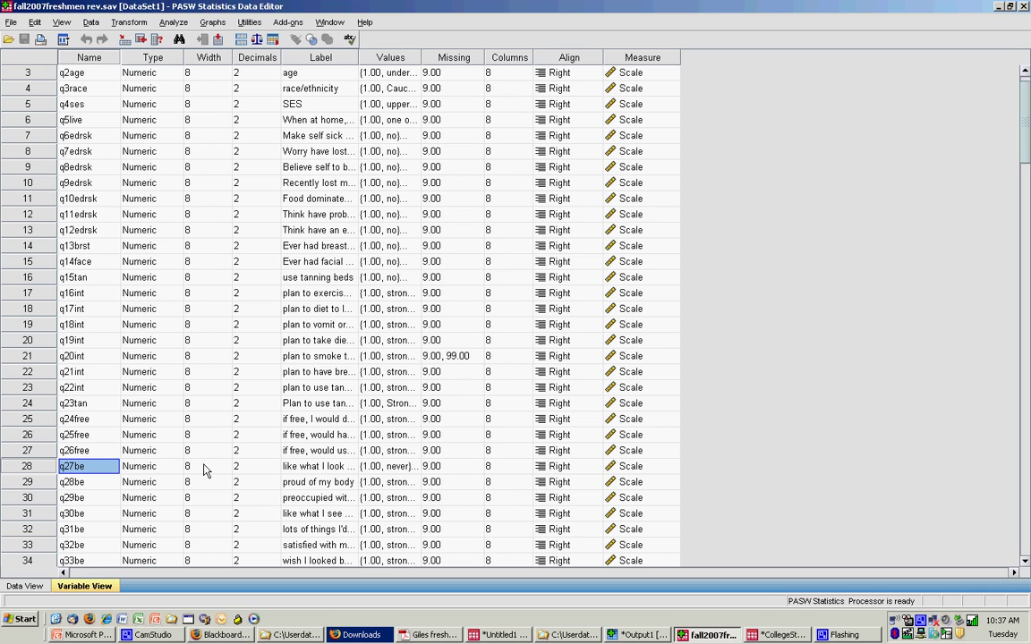
click(291, 474)
click(391, 471)
click(414, 466)
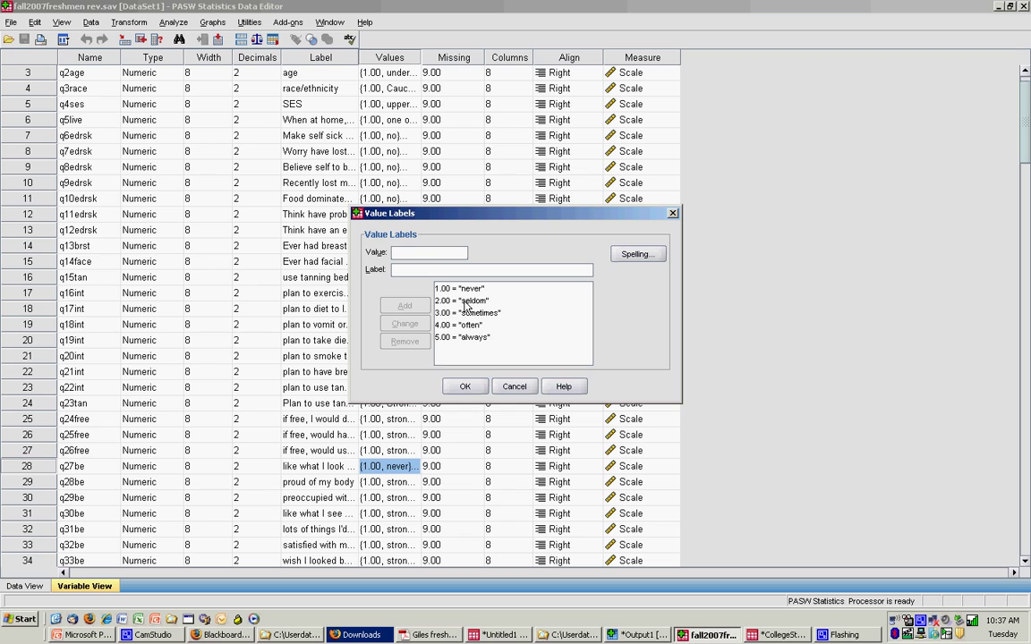
click(466, 340)
click(500, 390)
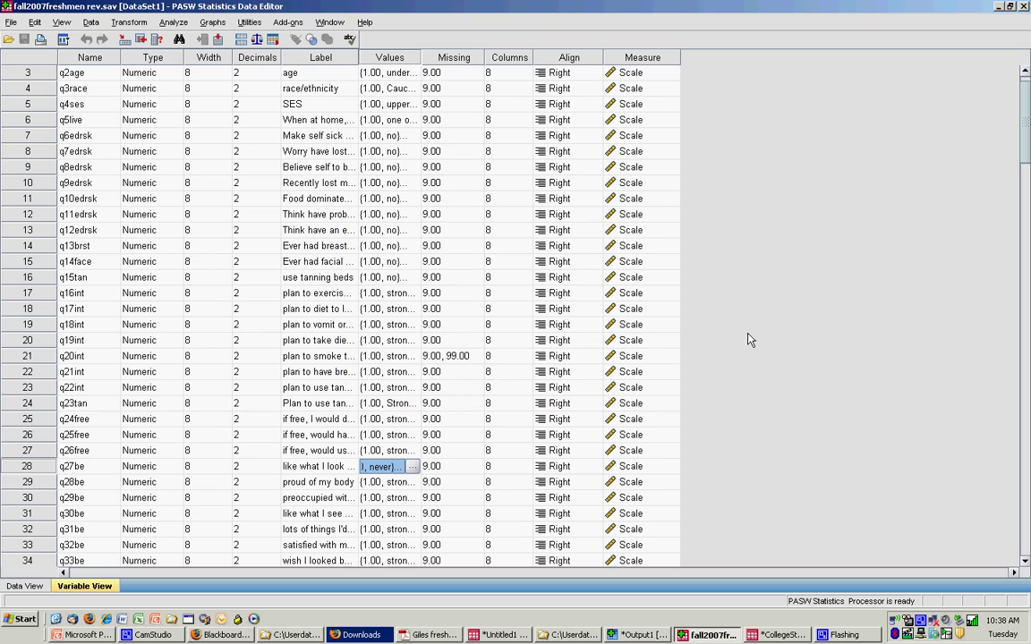
drag(1025, 119, 1025, 323)
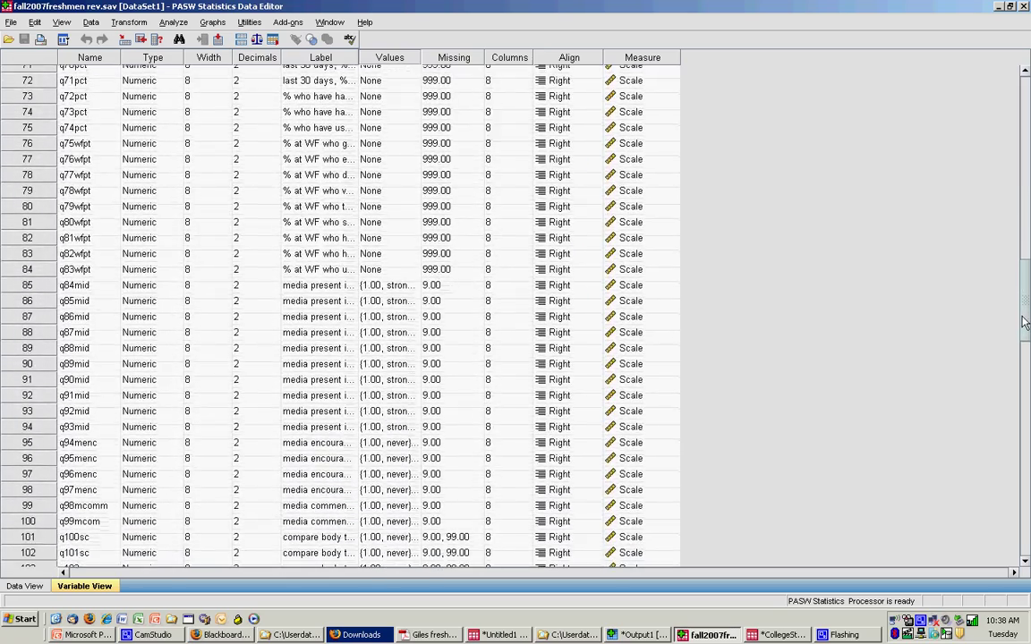
click(70, 537)
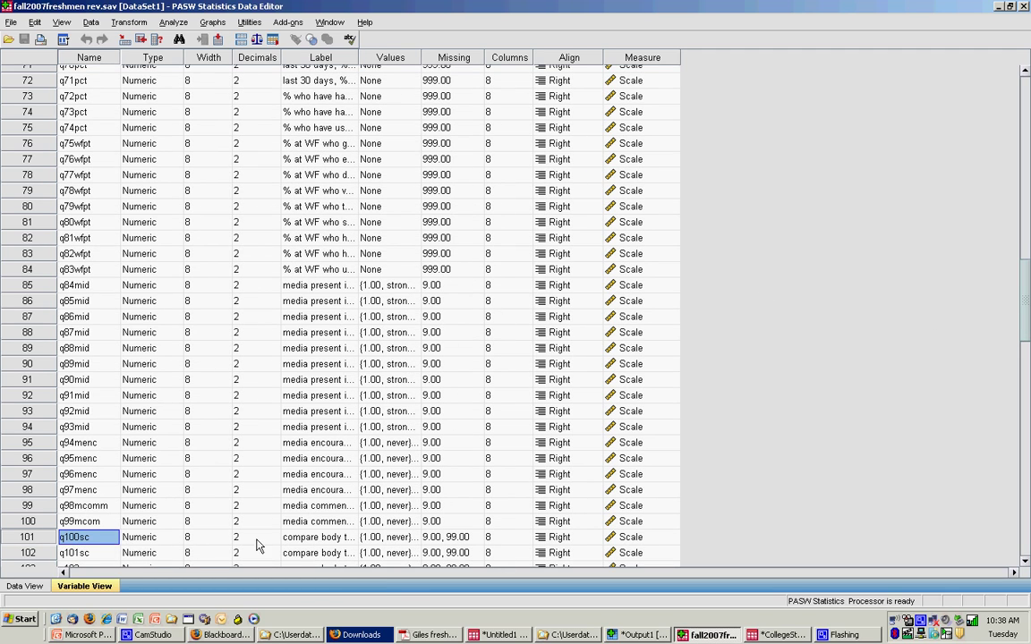
click(376, 539)
click(413, 538)
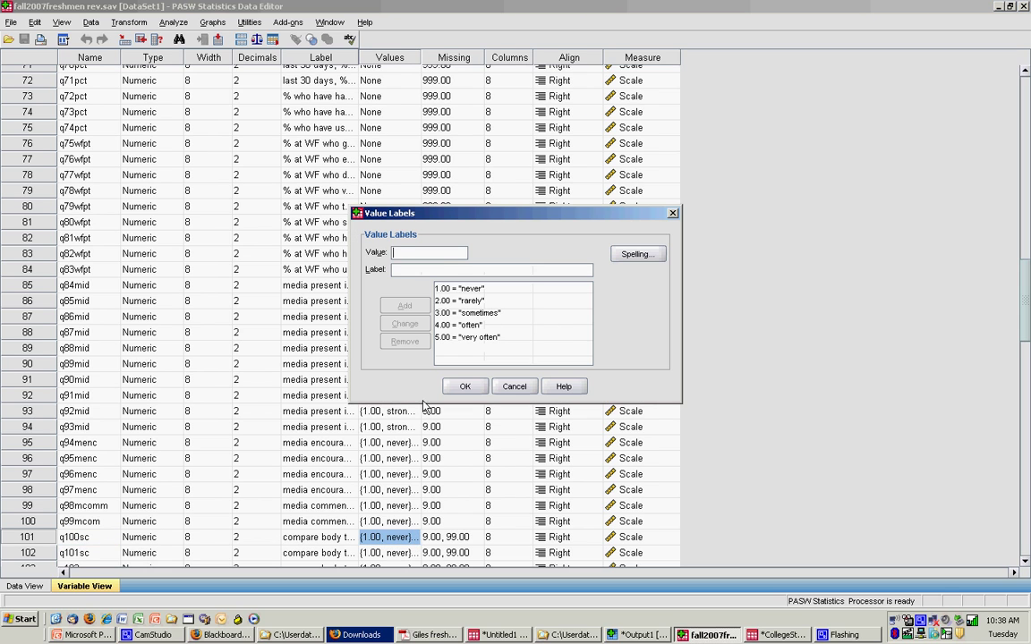
click(470, 338)
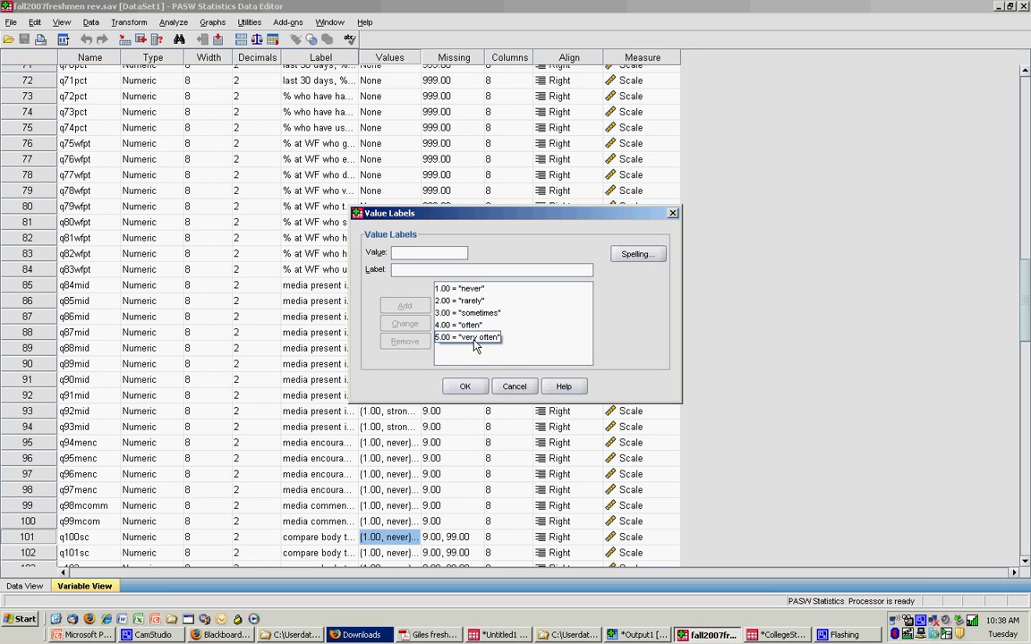
click(471, 327)
click(470, 291)
click(470, 301)
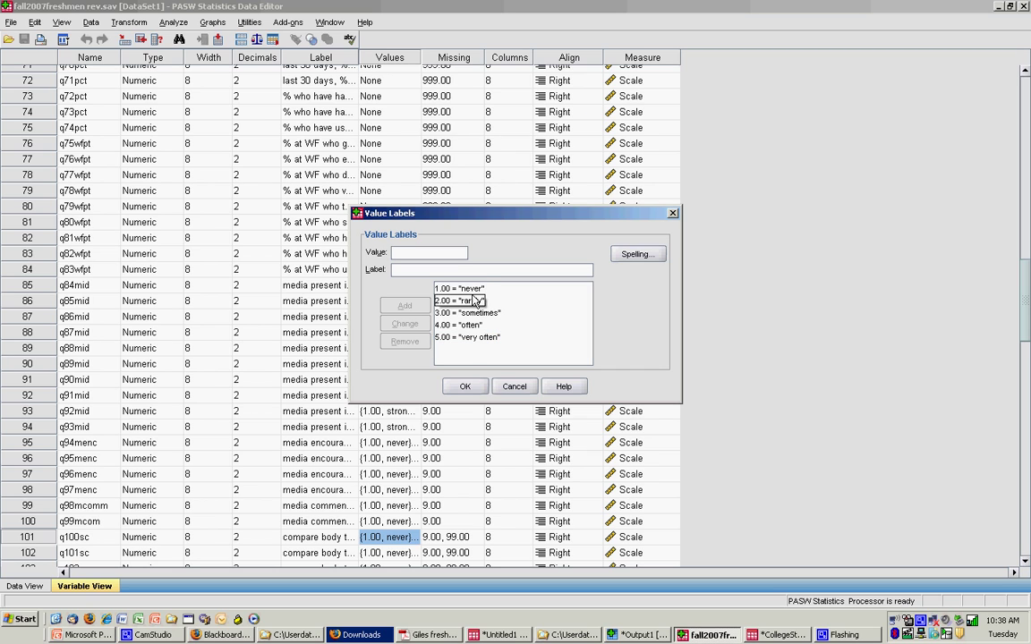
click(516, 389)
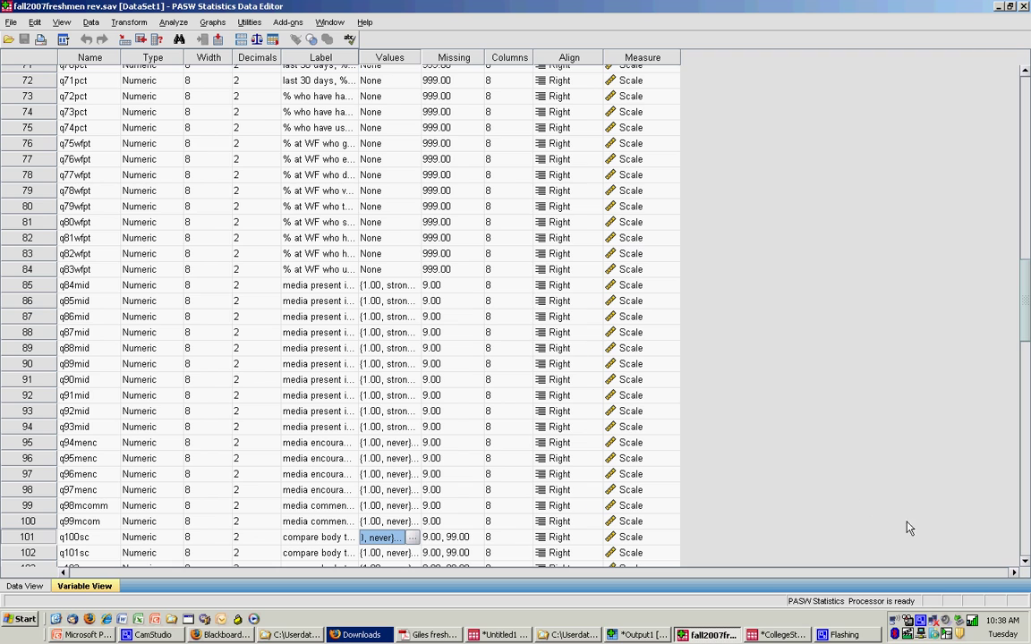
click(1025, 562)
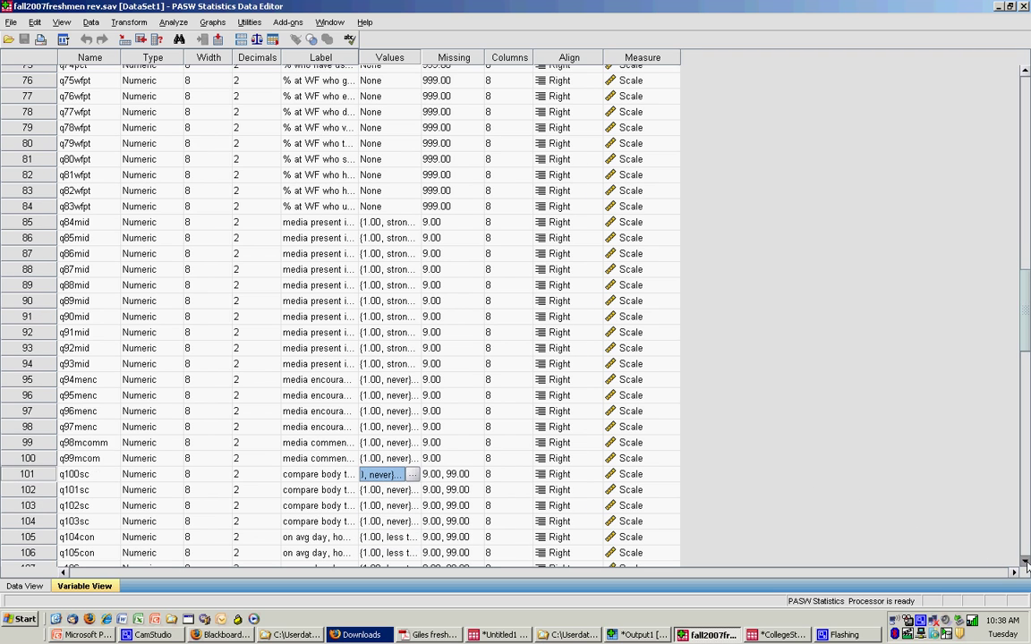
click(1025, 561)
click(1025, 561)
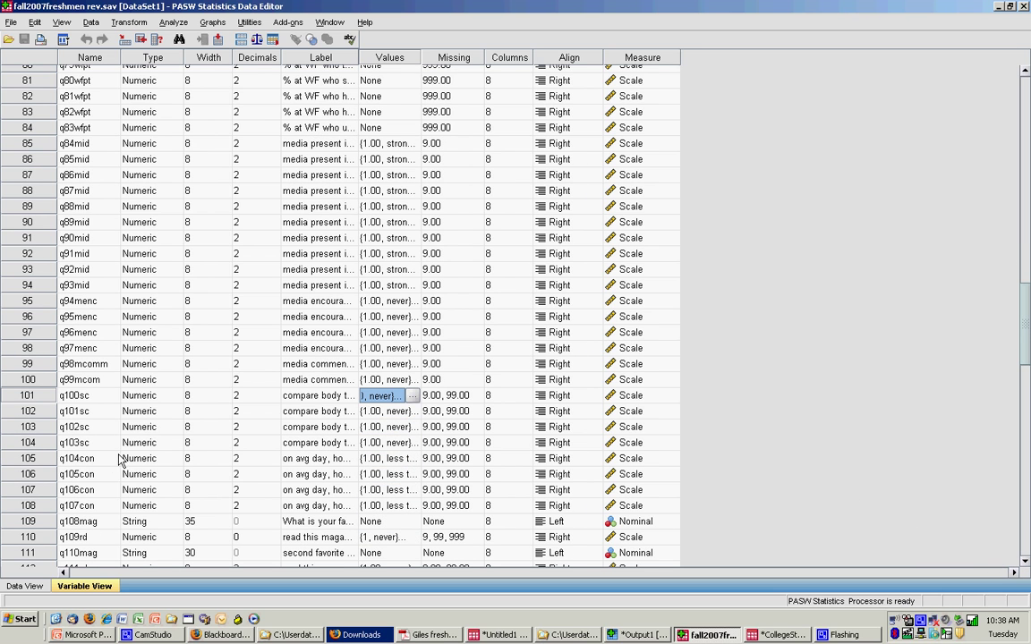
click(106, 461)
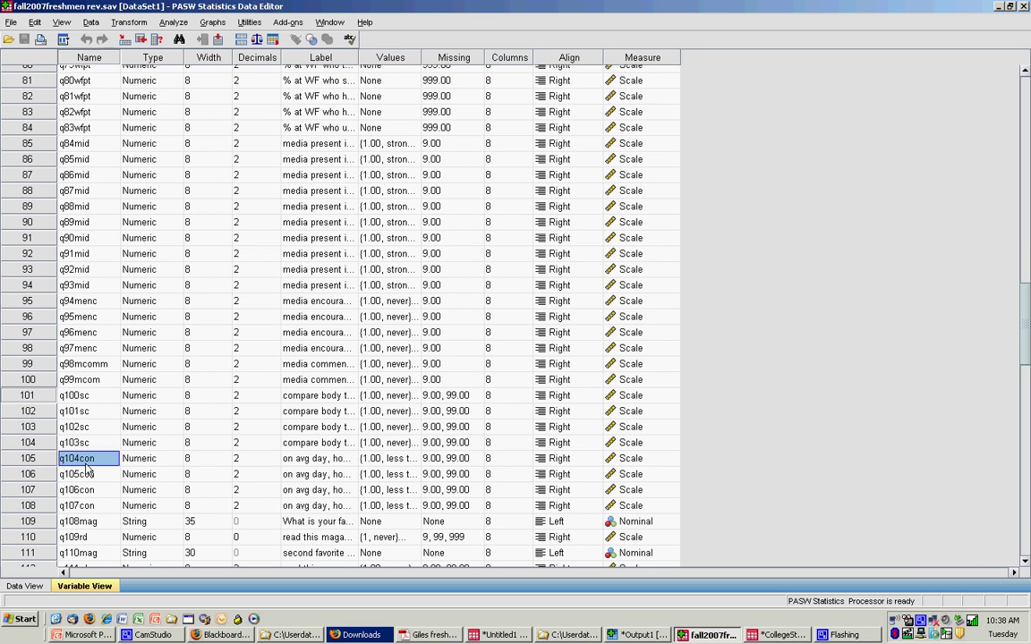
click(367, 458)
click(412, 458)
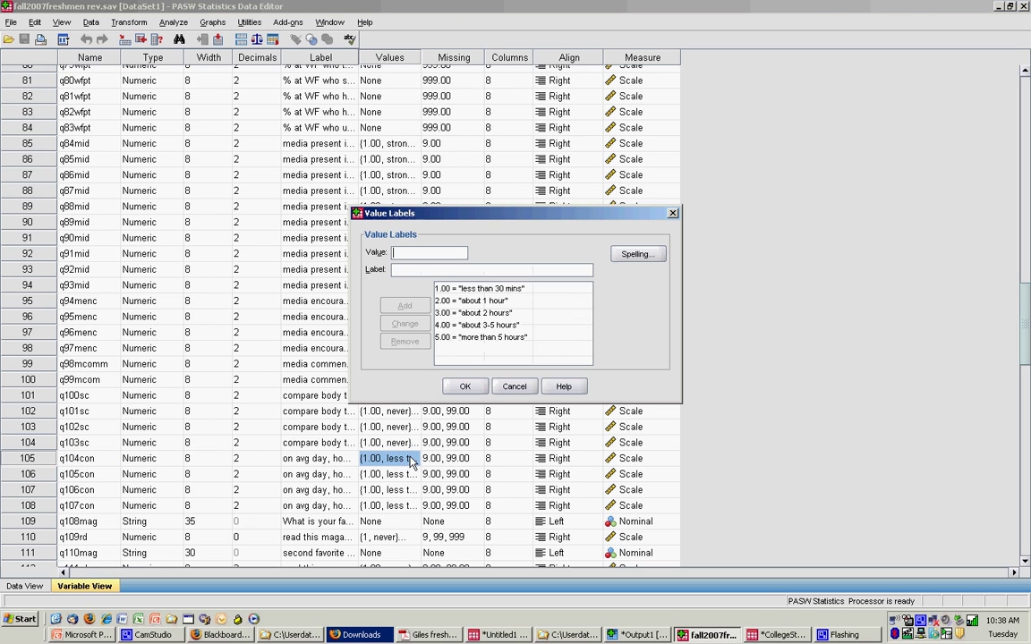
click(472, 349)
click(512, 387)
Check the q1sex value labels for the male and female codes without changing them.
drag(1025, 325, 1027, 103)
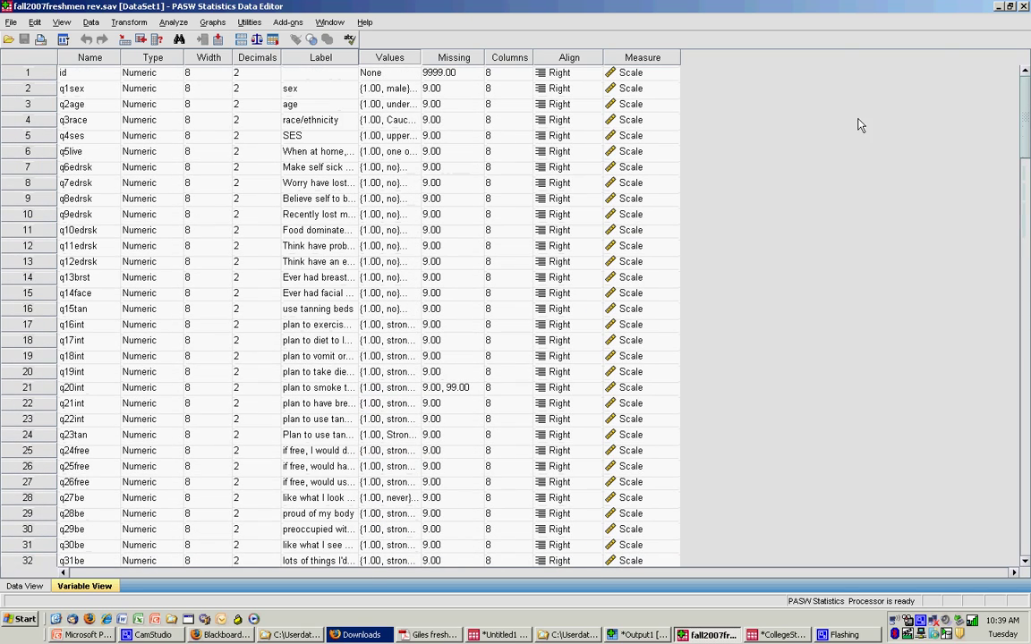
click(72, 89)
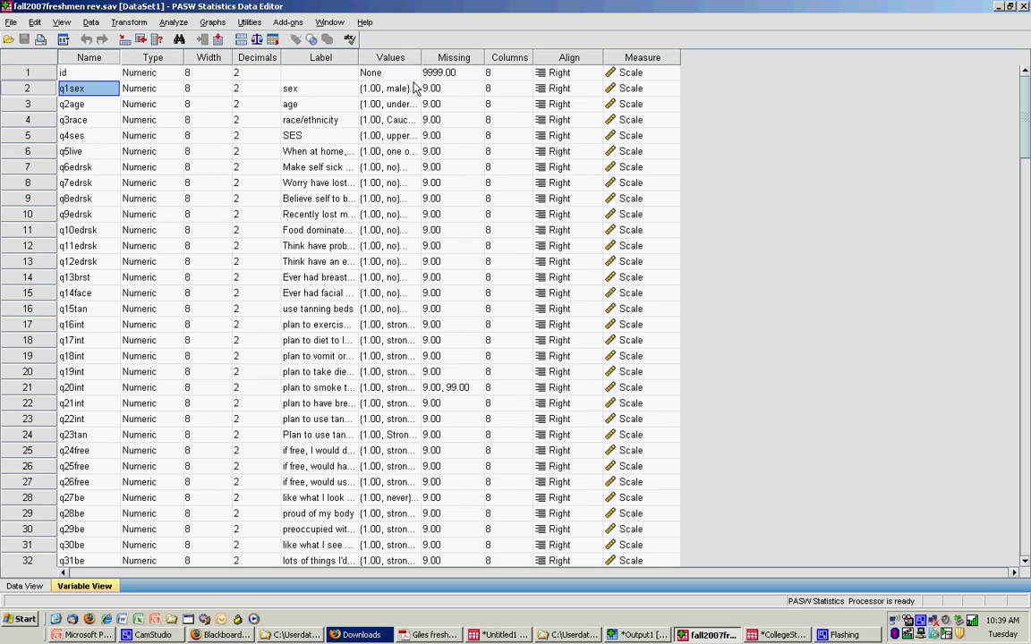
double_click(373, 82)
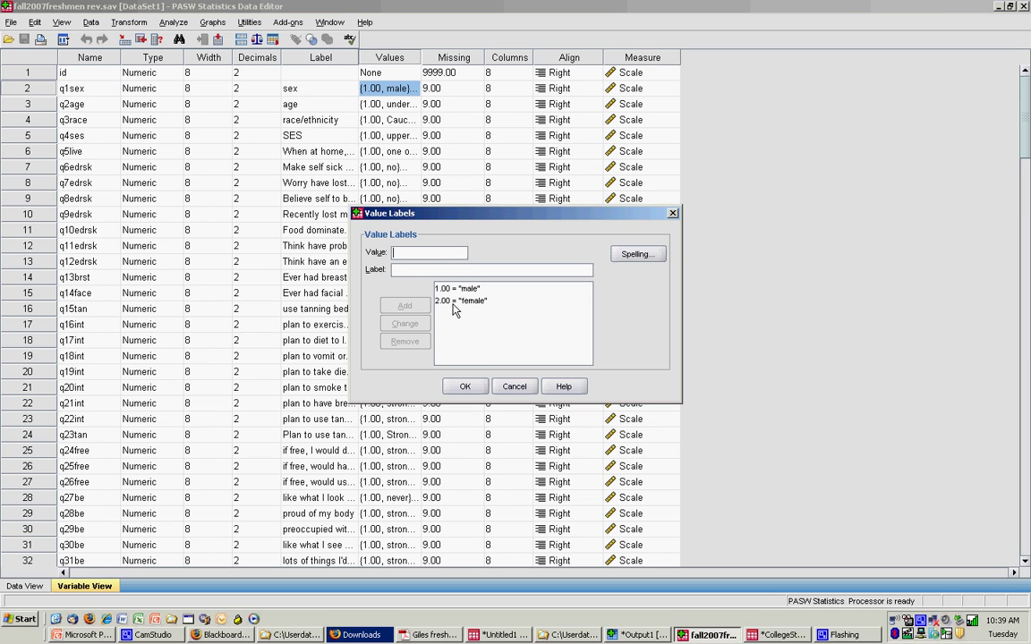
click(508, 387)
drag(313, 166, 295, 136)
click(238, 92)
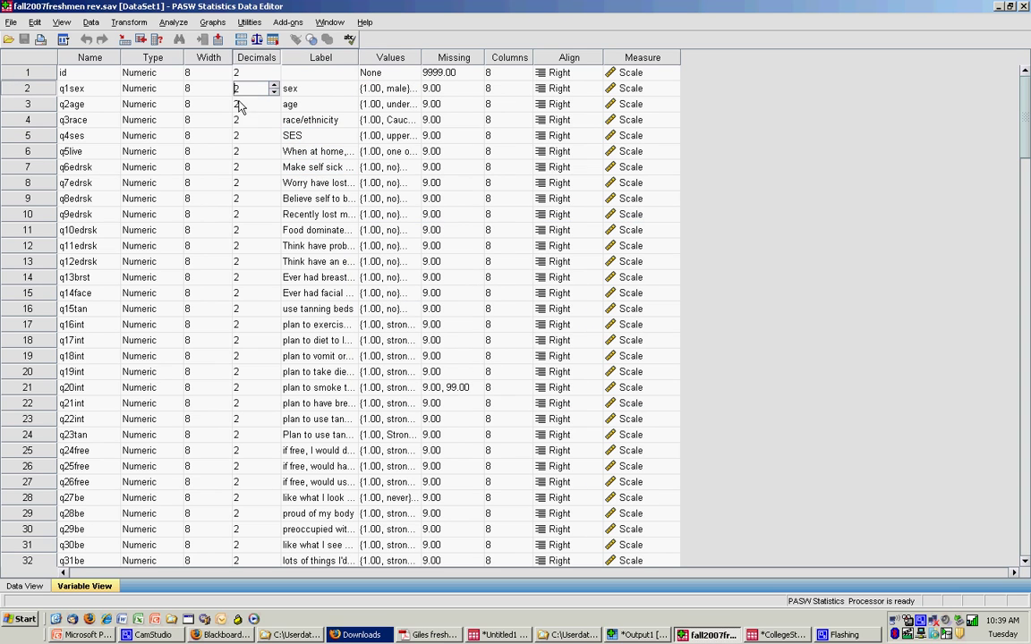
Open Independent-Samples T Test, cancel it, and return to the Compare Means menu.
click(161, 24)
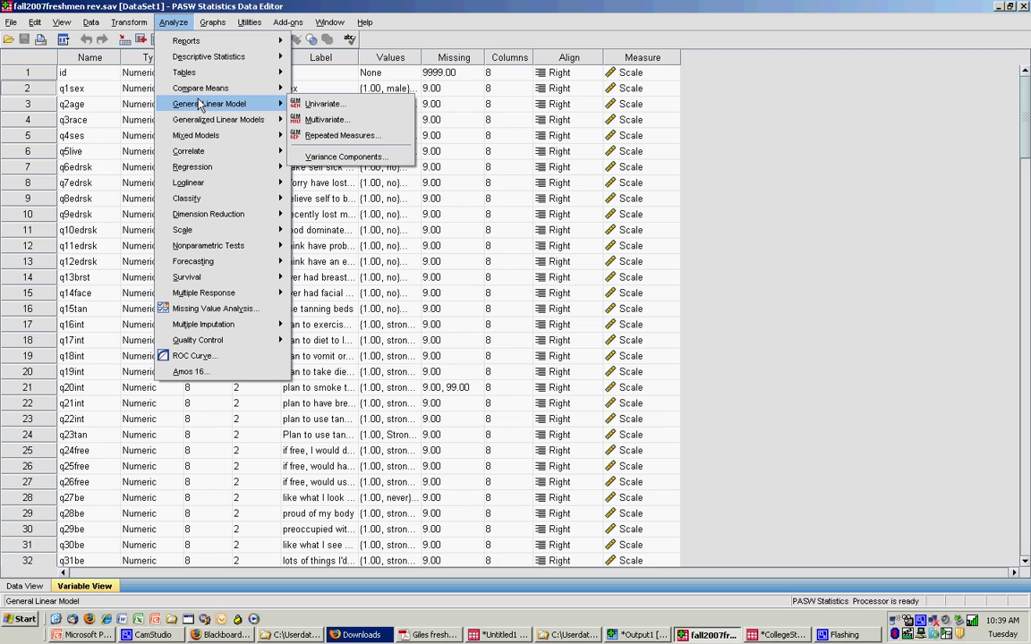
mouse_move(198, 93)
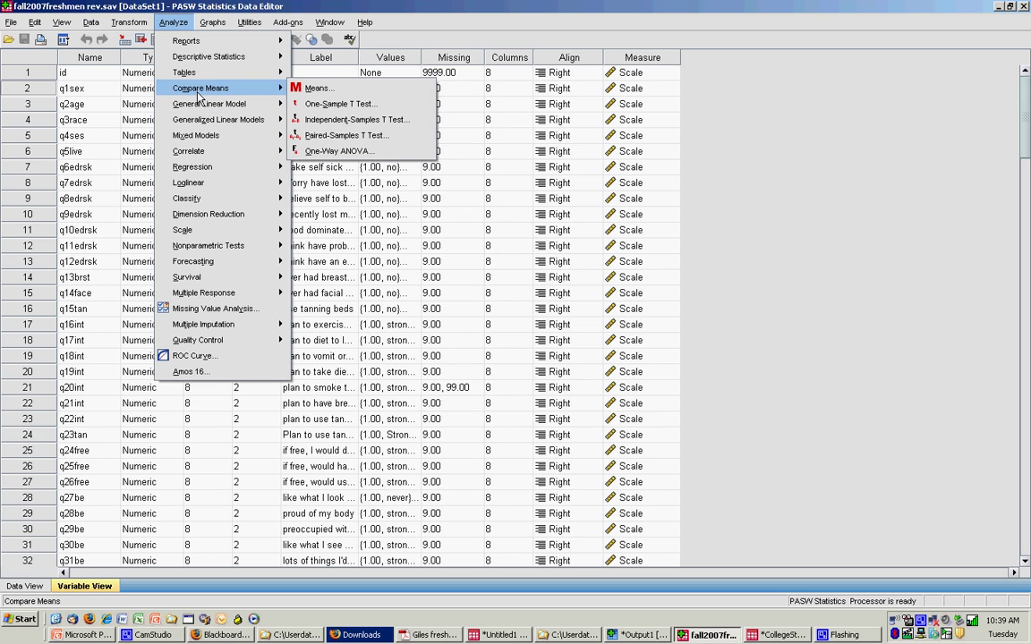
click(315, 120)
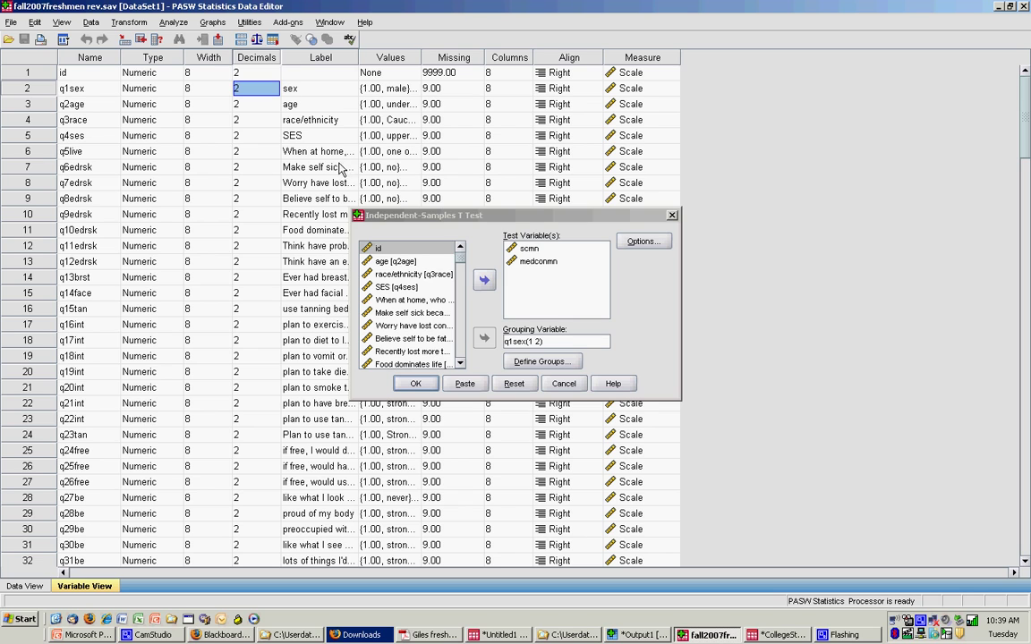
click(564, 384)
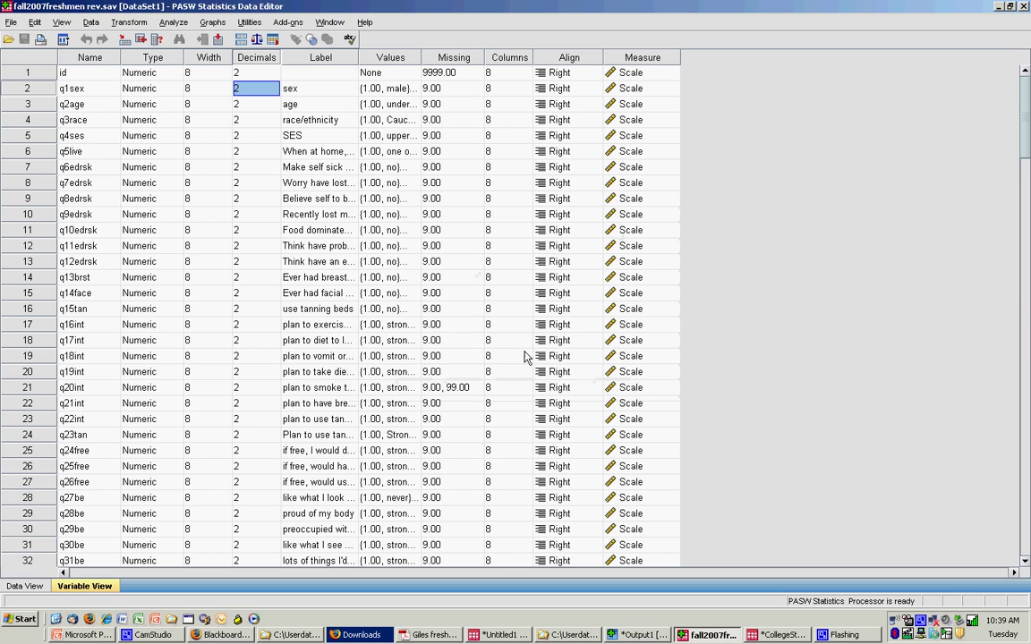
click(175, 25)
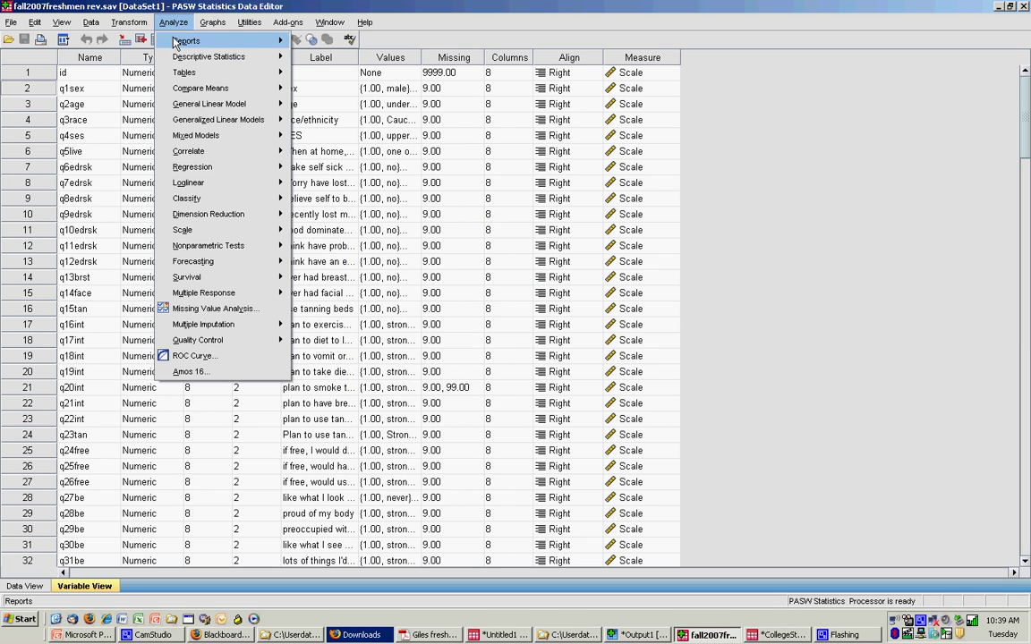
mouse_move(204, 88)
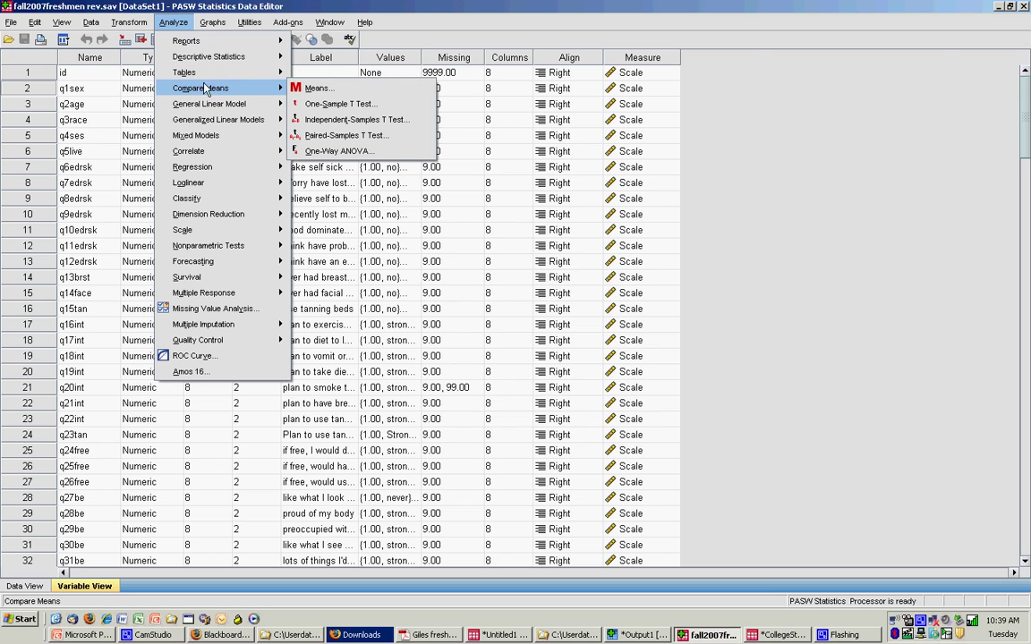
Reopen the t-test dialog and move scmn, medconmn and q1sex back to the source list.
click(310, 122)
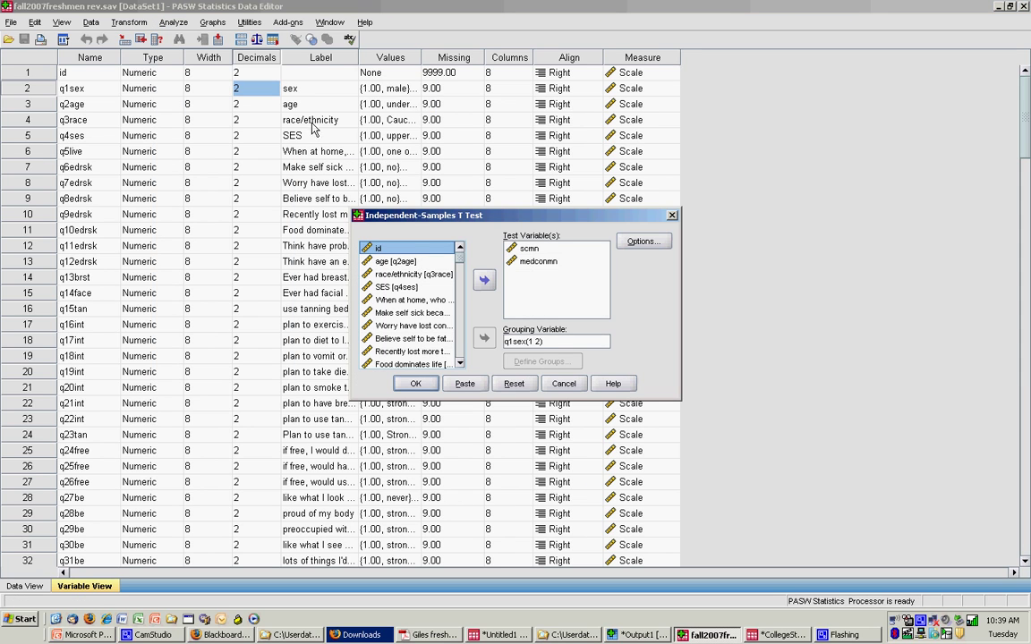
click(535, 260)
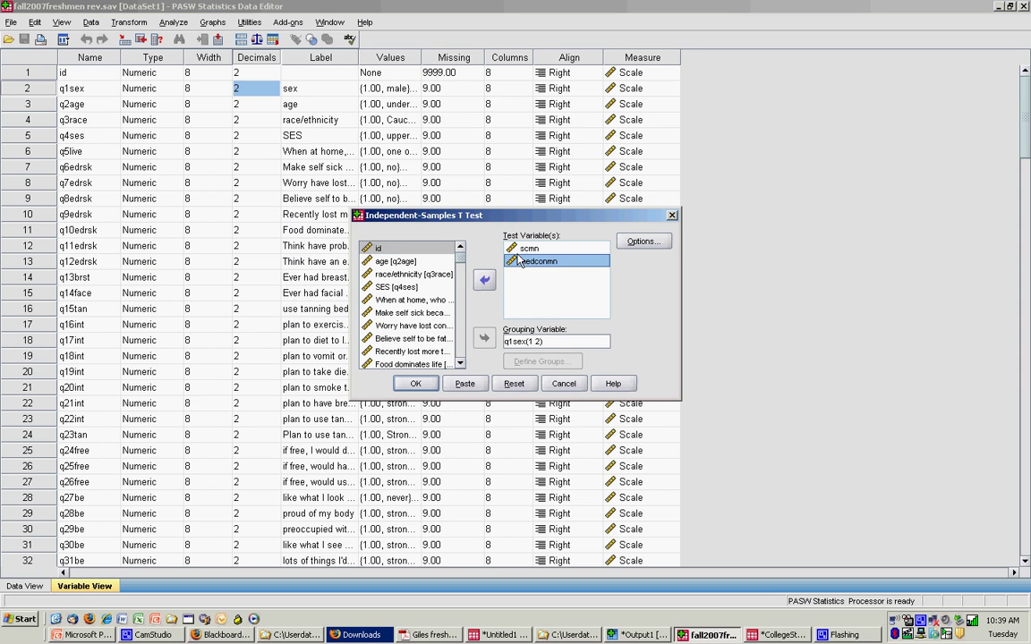
click(495, 284)
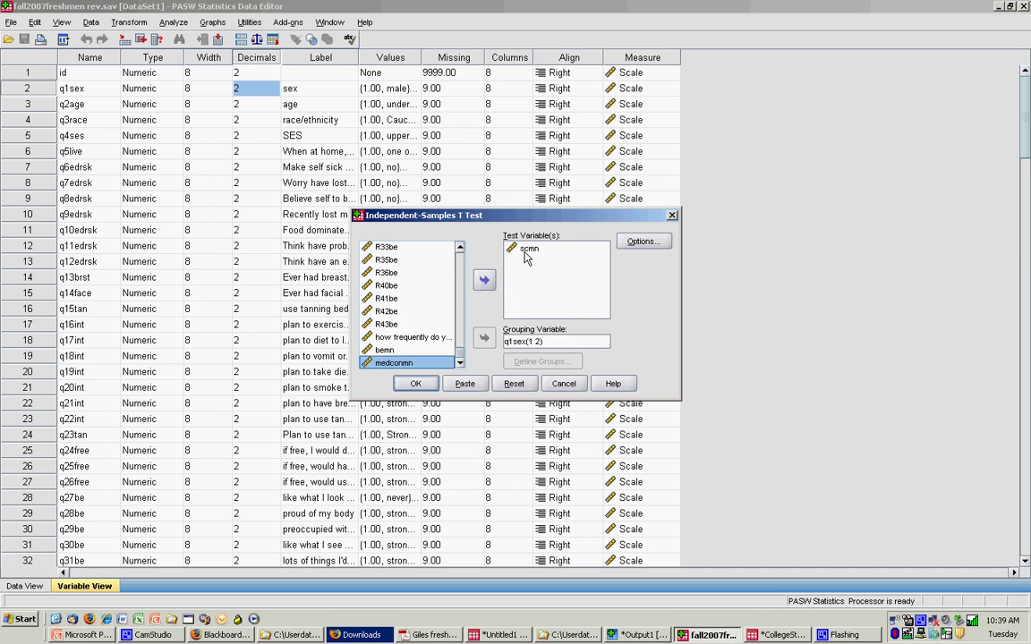
click(535, 249)
click(494, 283)
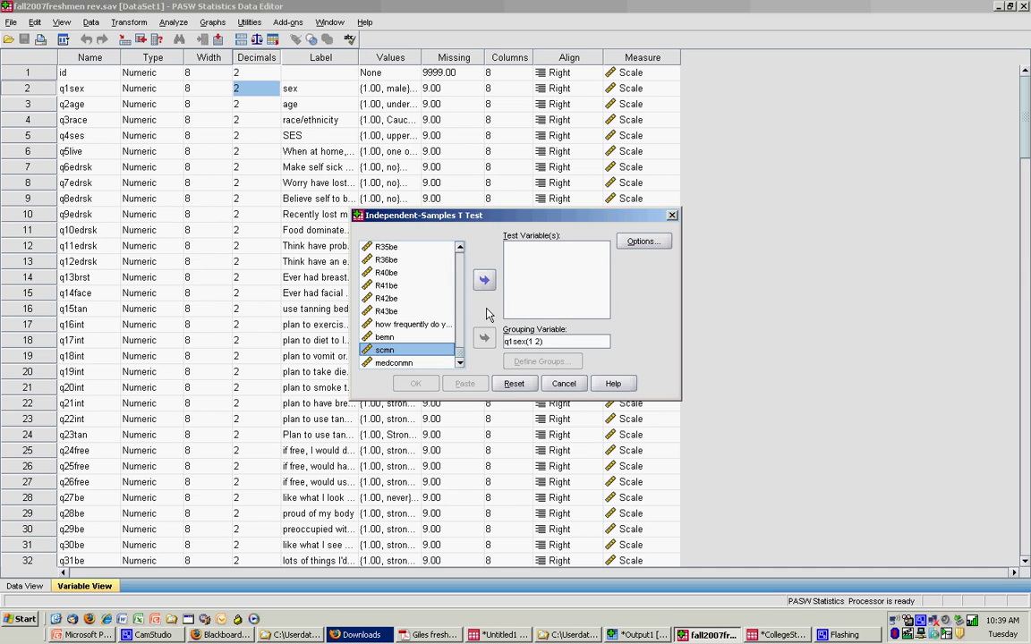
click(537, 341)
click(483, 338)
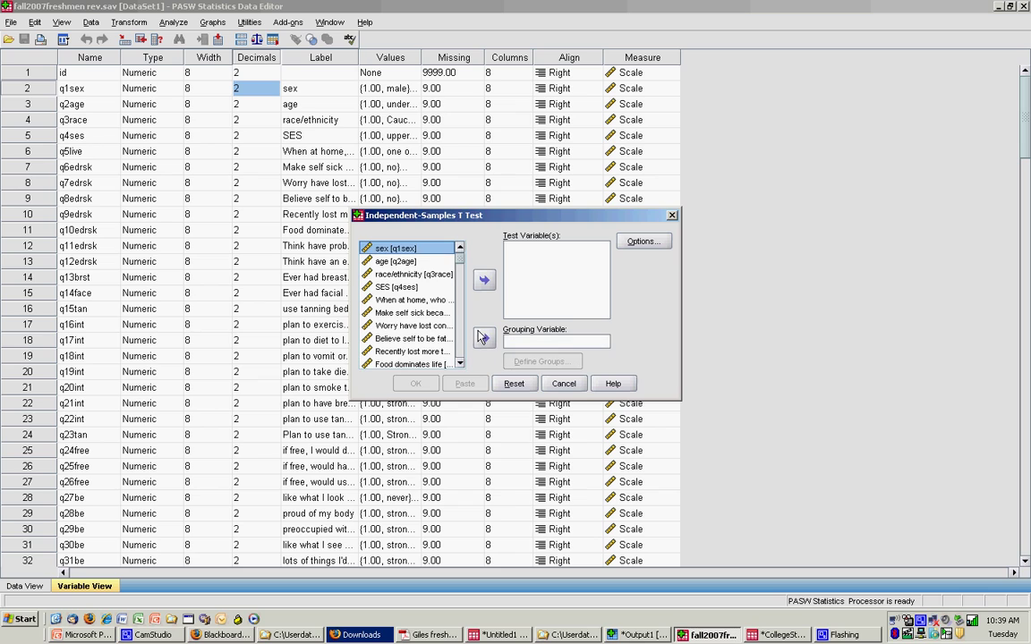
click(449, 275)
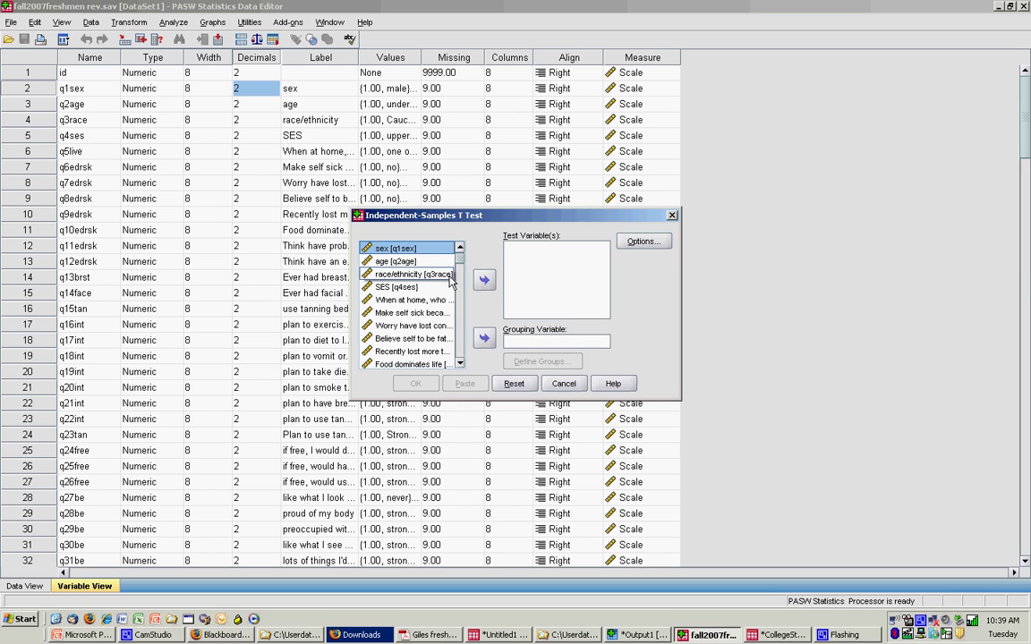
click(518, 345)
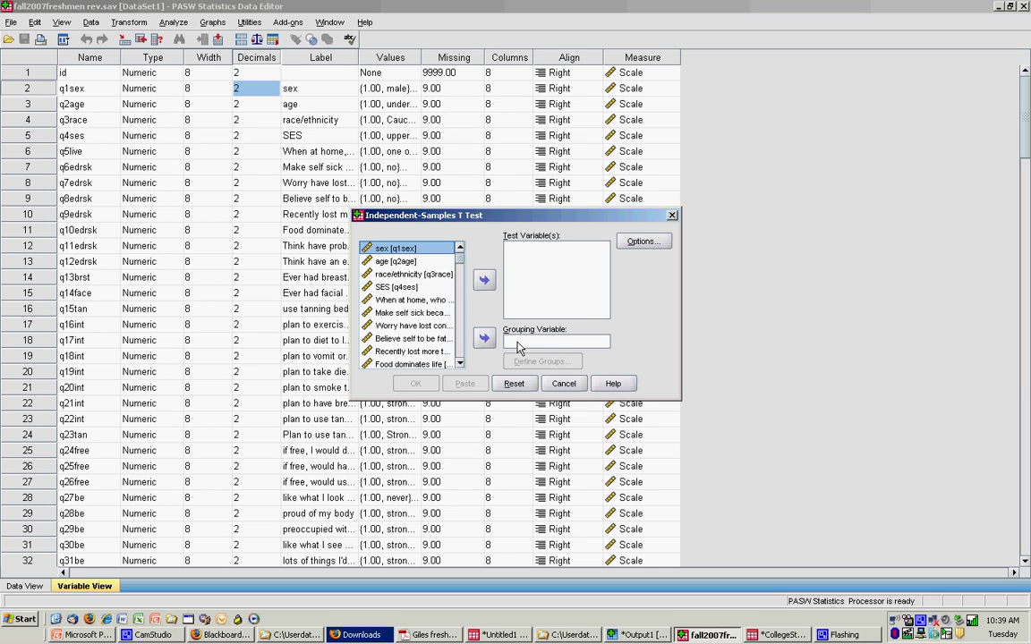
Make sex the grouping variable with groups defined as 1 and 2.
click(424, 252)
double_click(424, 255)
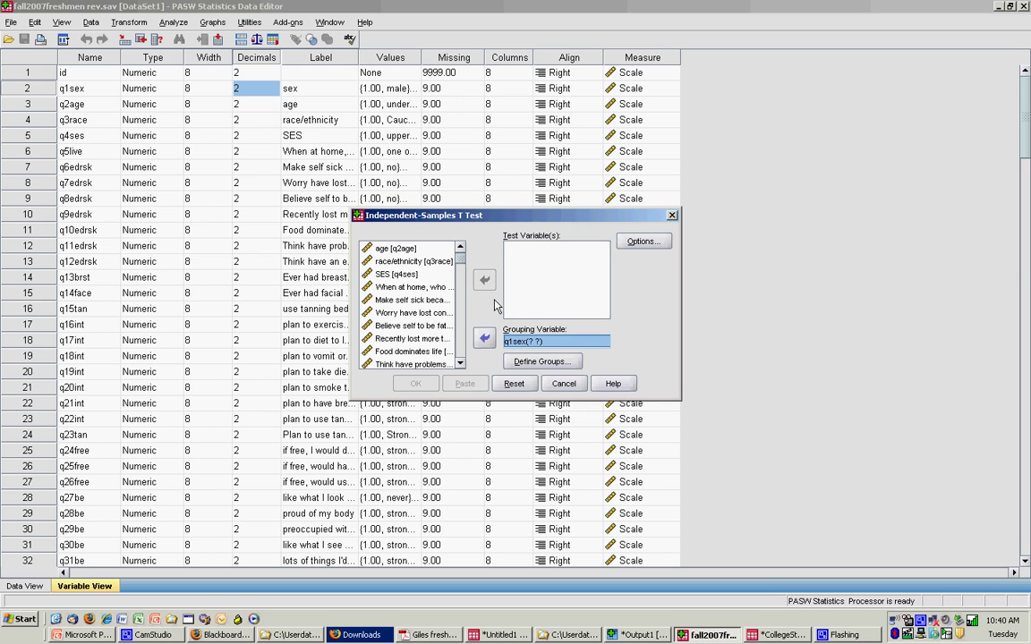
click(517, 364)
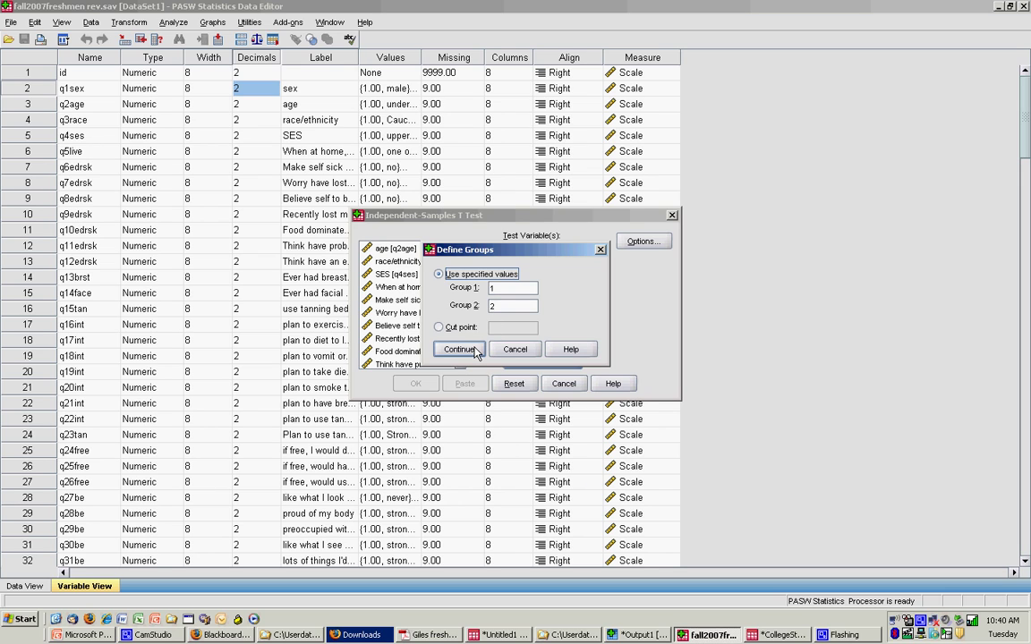
click(475, 352)
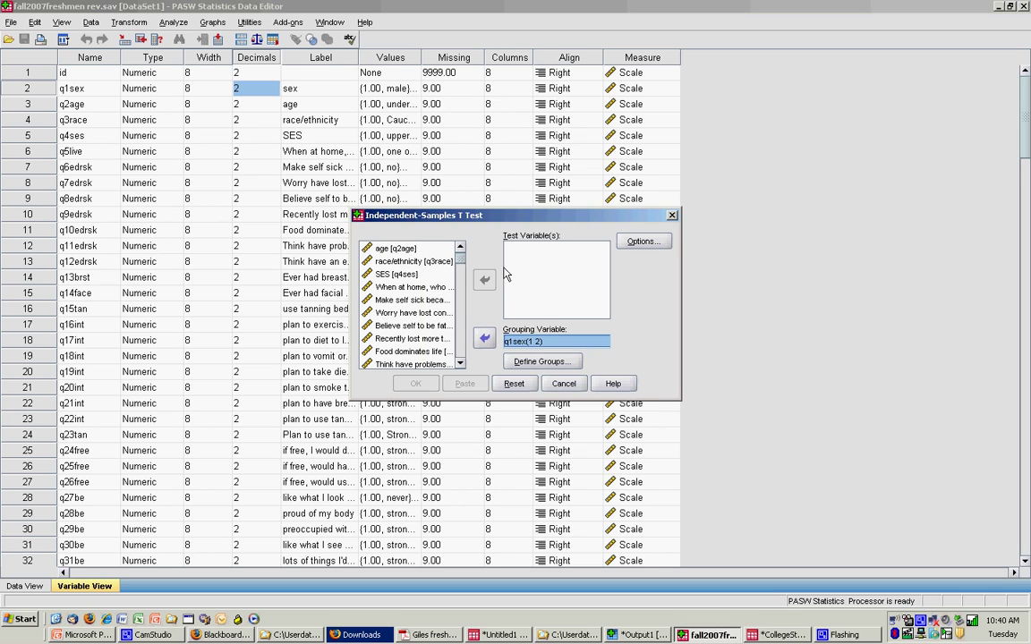
Test bemn by sex with the default 95% confidence interval and run the t-test.
drag(460, 257, 455, 360)
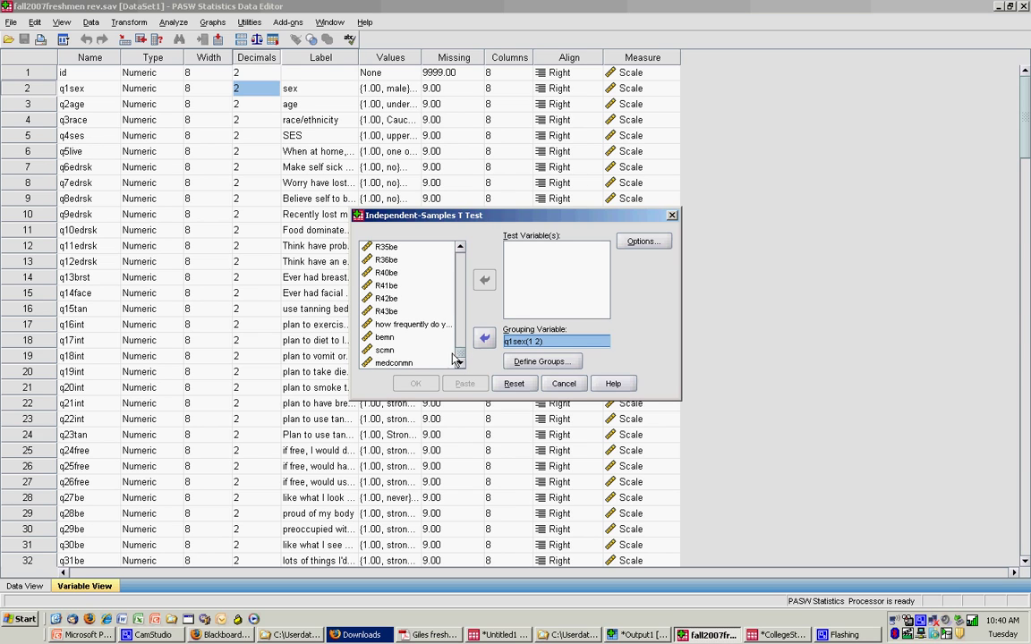
click(397, 338)
click(481, 283)
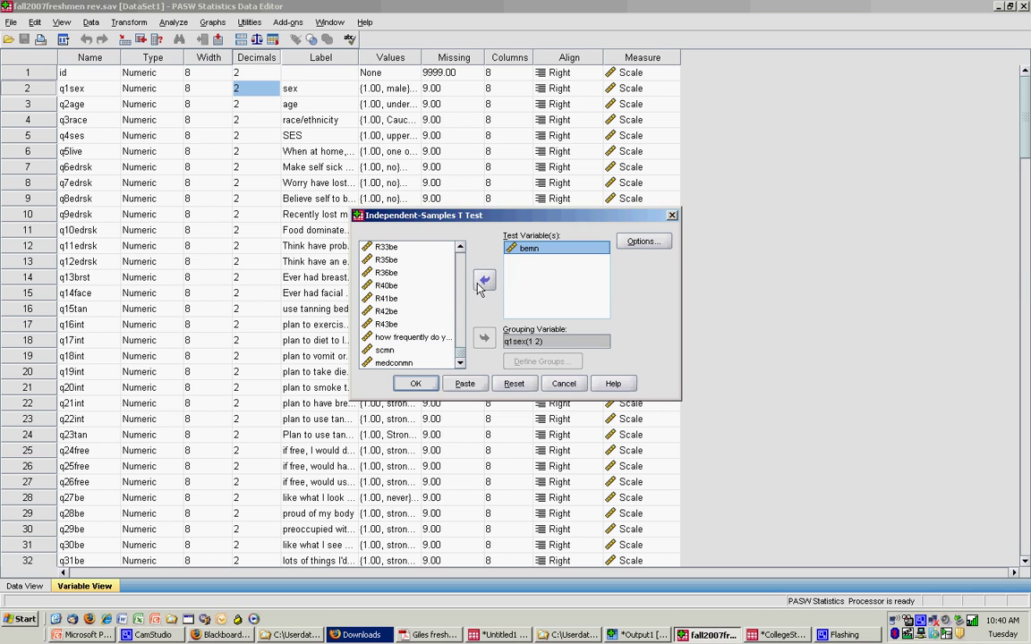
click(637, 245)
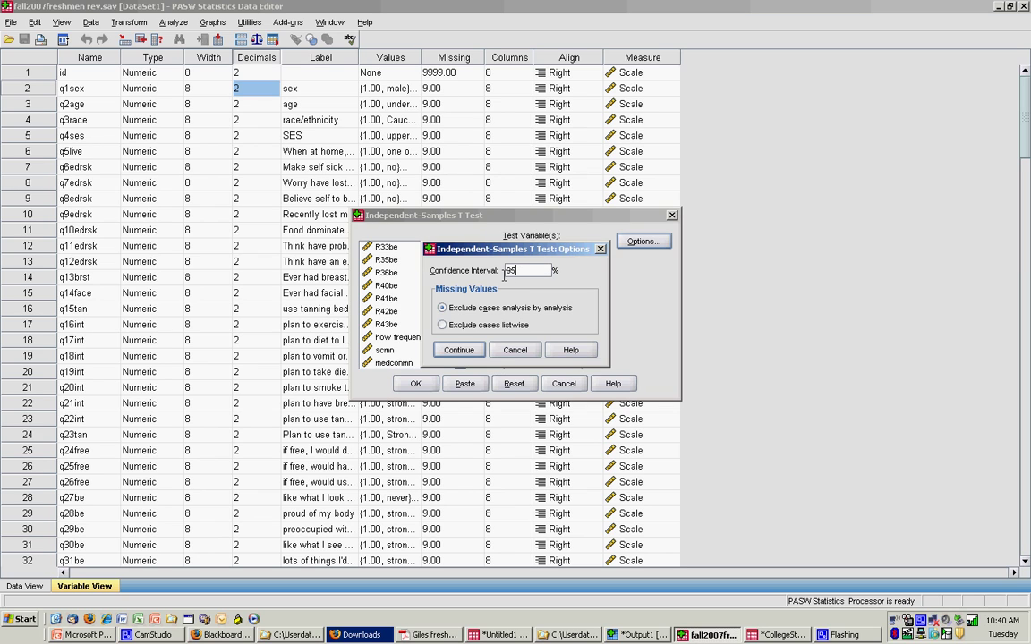
click(459, 351)
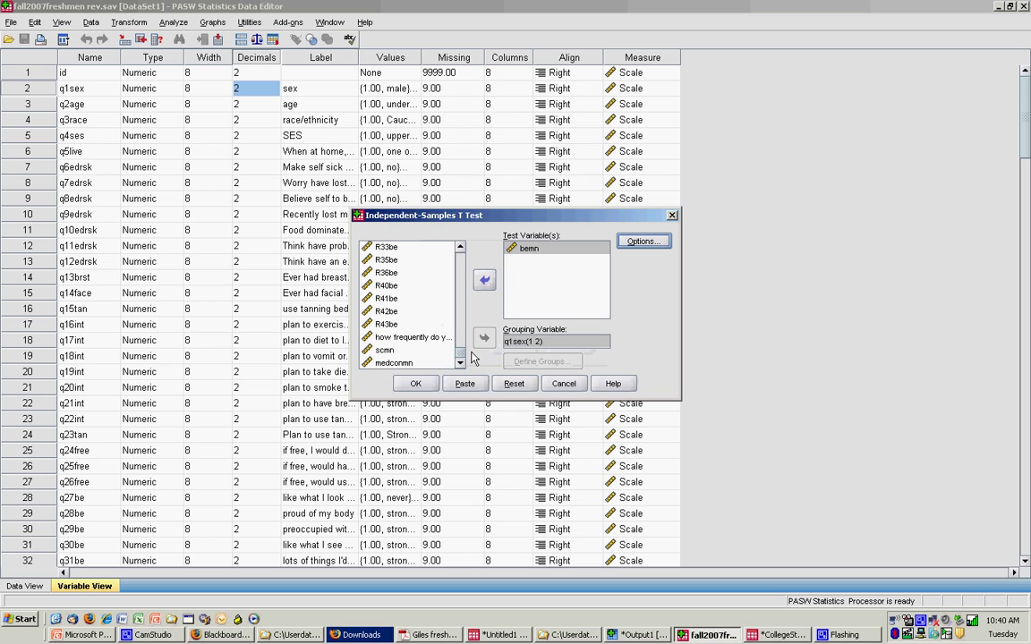
click(417, 384)
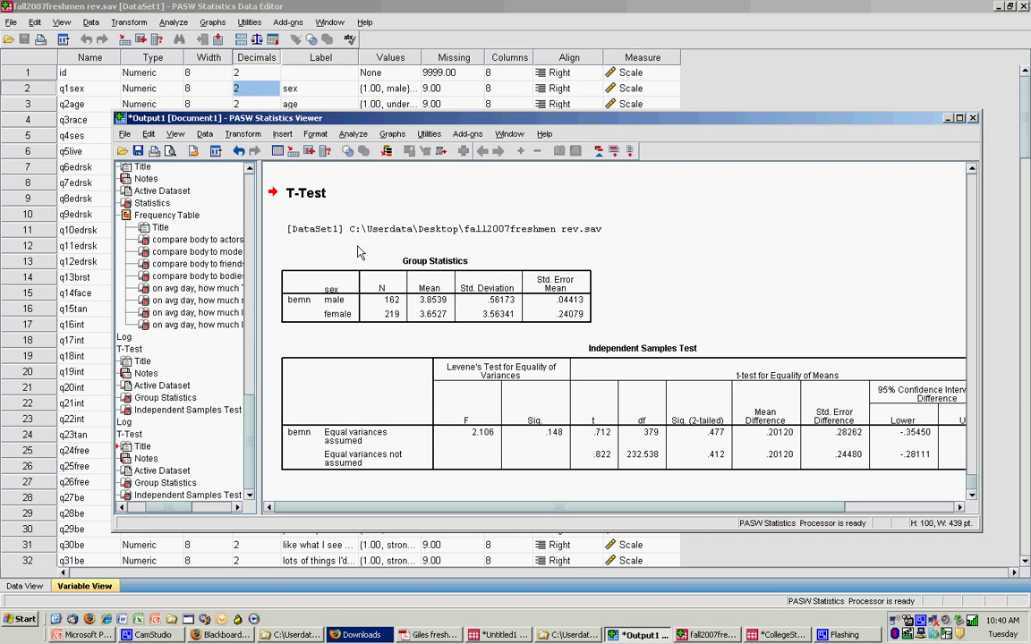
click(383, 306)
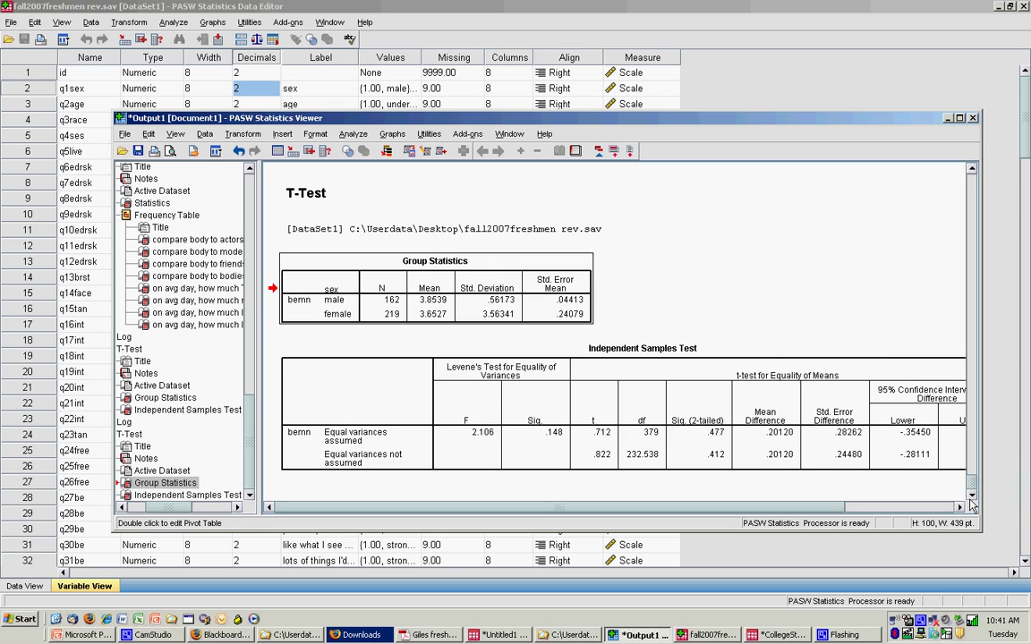
Select the Independent Samples Test table in the output outline.
key(Down)
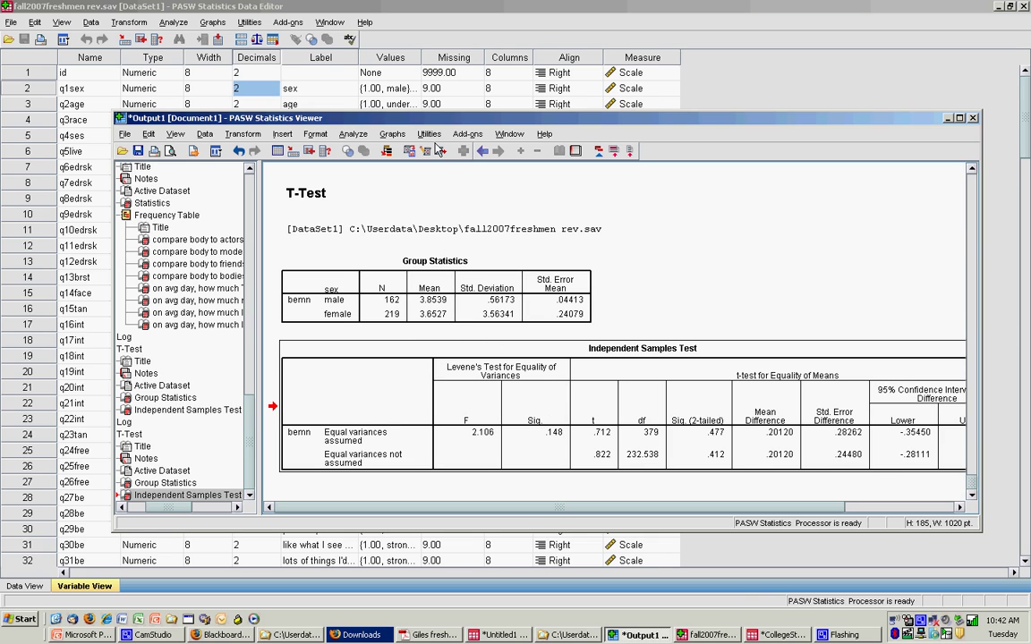
Return to the Data Editor and reopen the Independent-Samples T Test dialog.
click(402, 11)
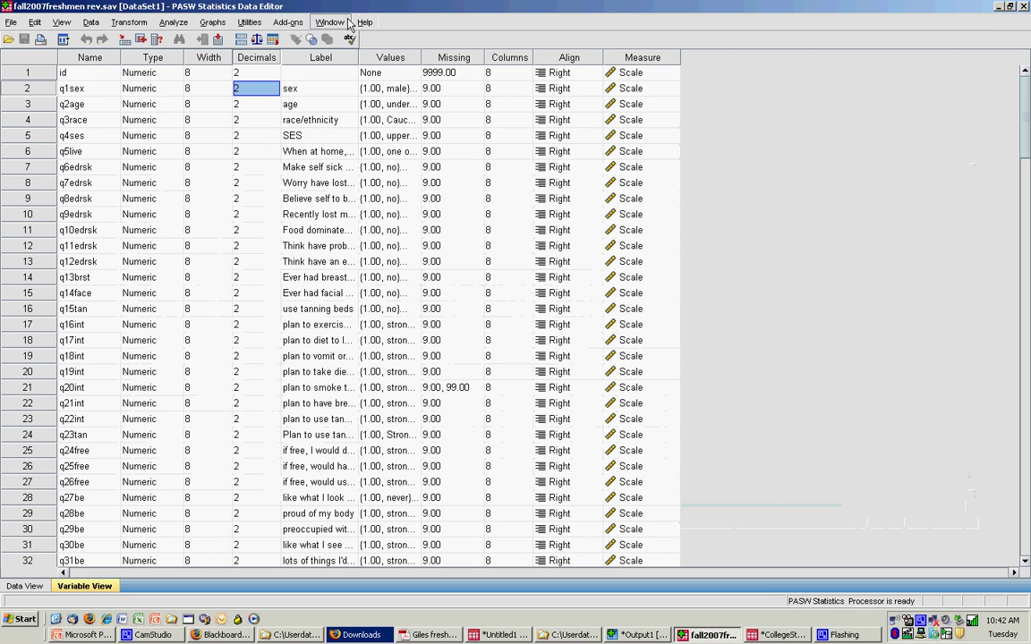
click(173, 23)
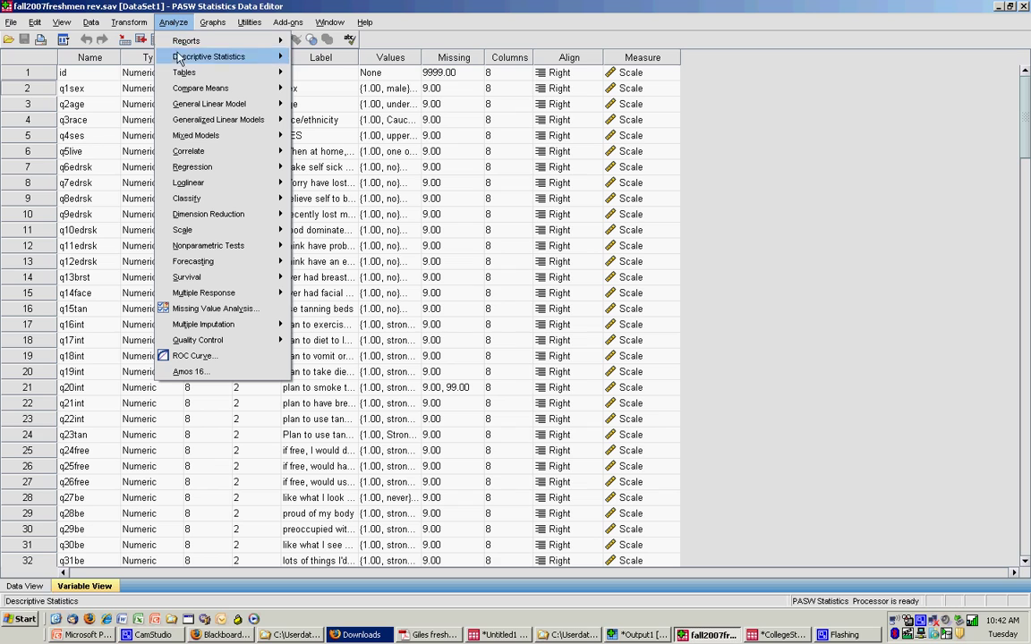
mouse_move(172, 86)
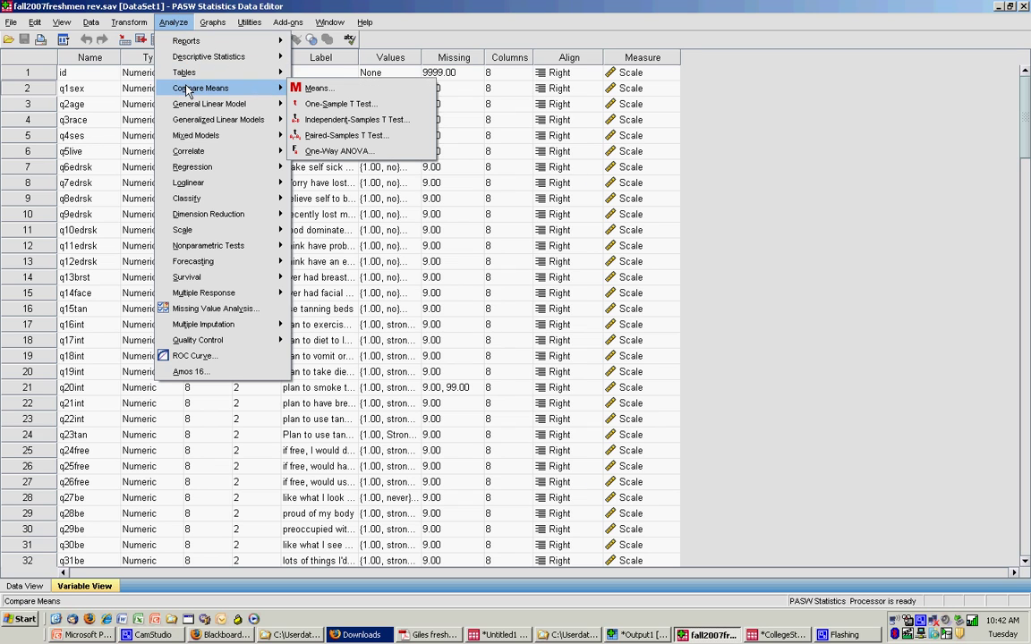
click(318, 128)
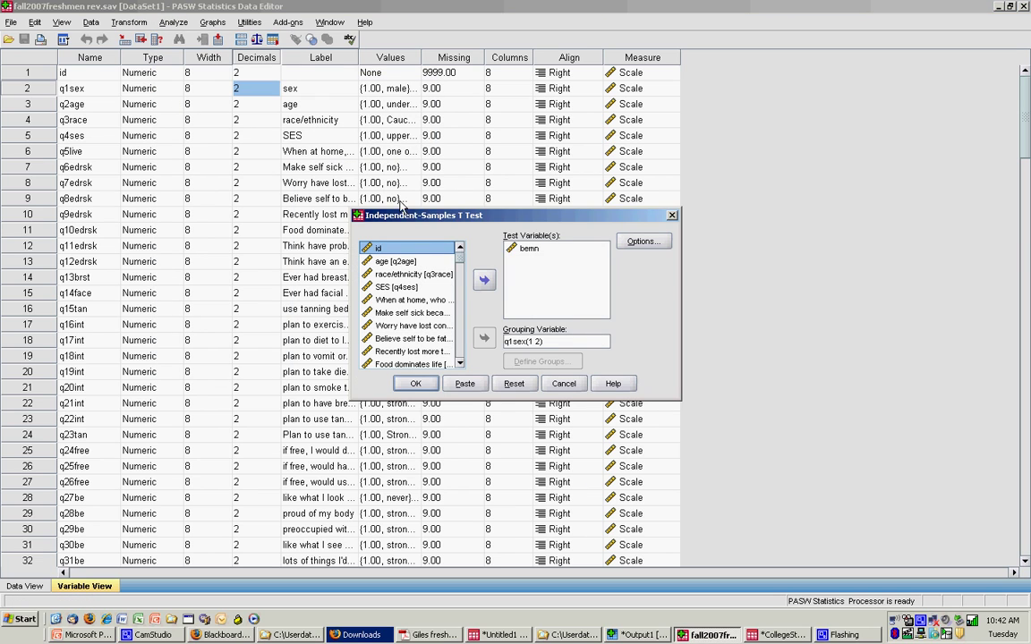
Replace bemn with scmn and medconmn as test variables and run the t-tests.
click(513, 252)
click(484, 281)
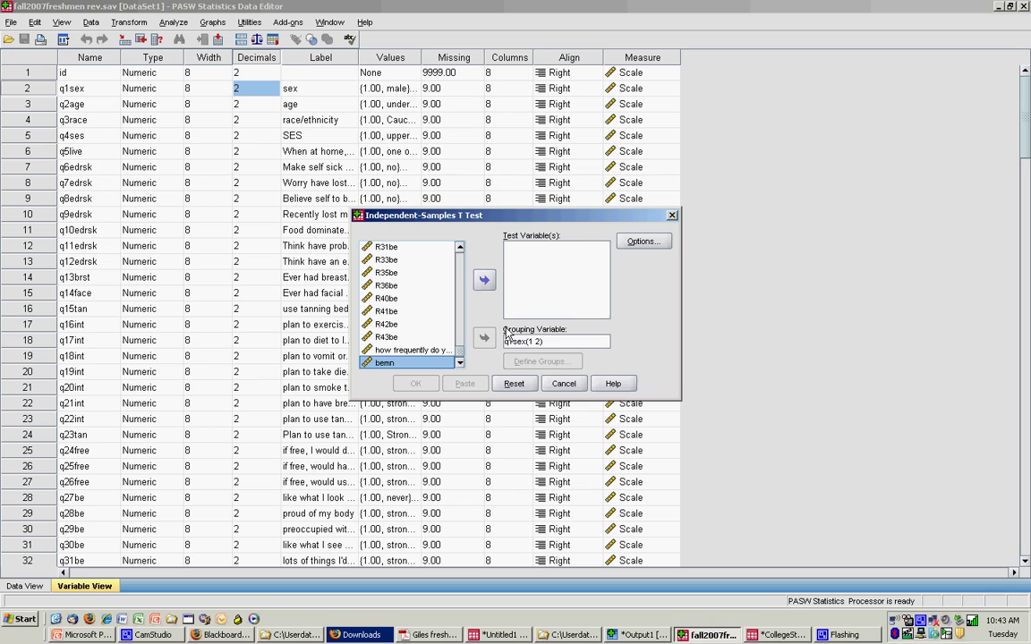
click(459, 360)
click(458, 359)
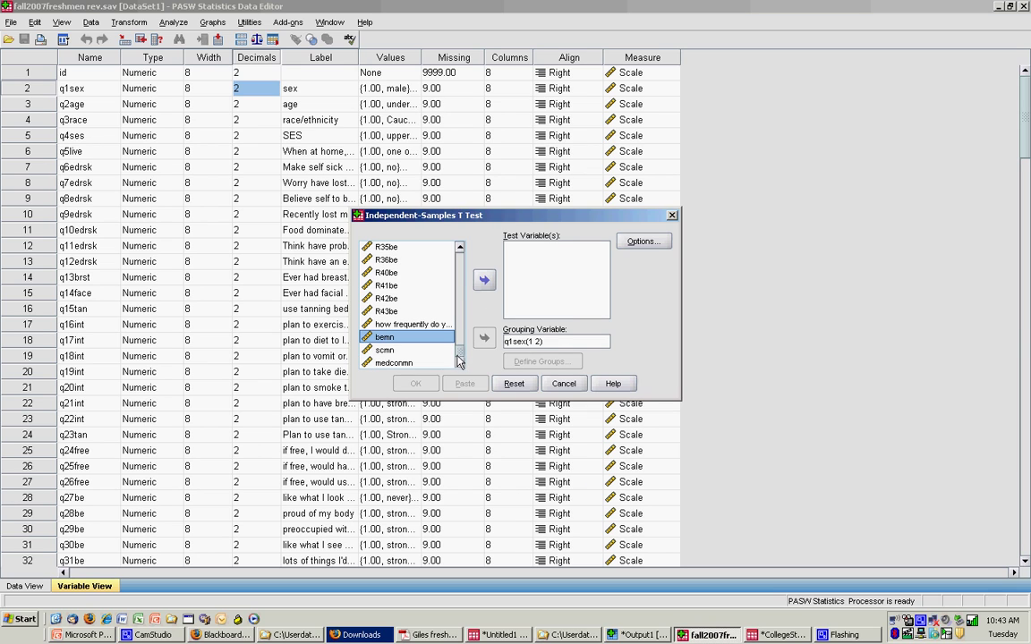
click(391, 352)
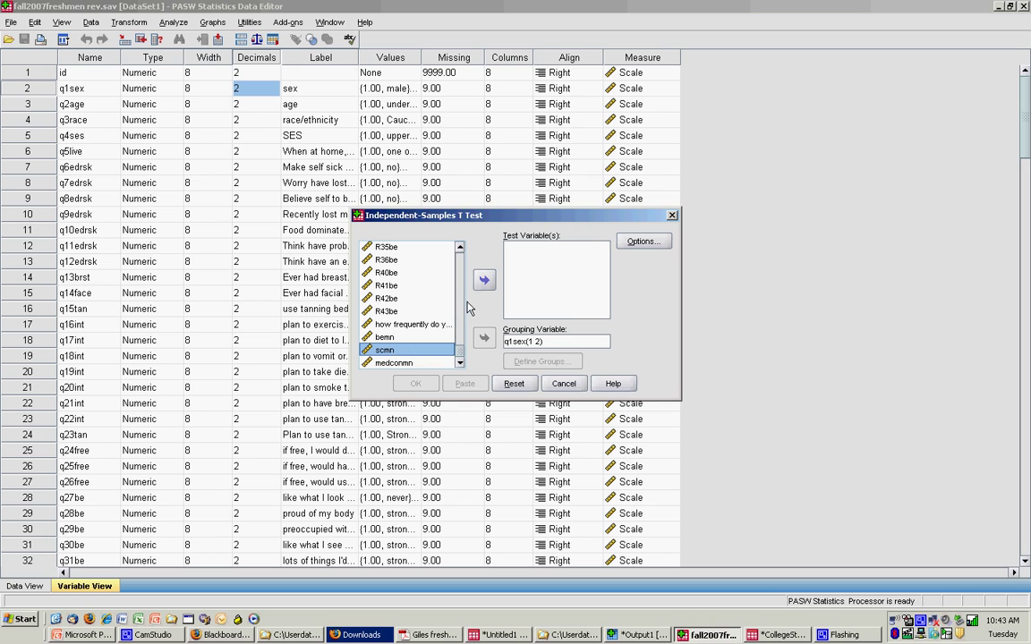
click(483, 279)
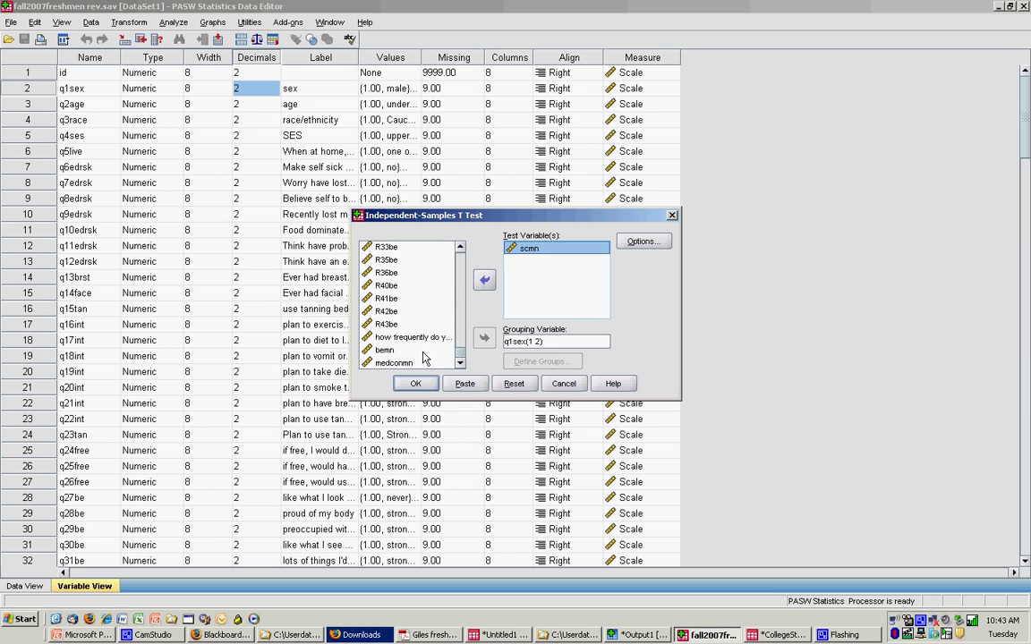
click(407, 362)
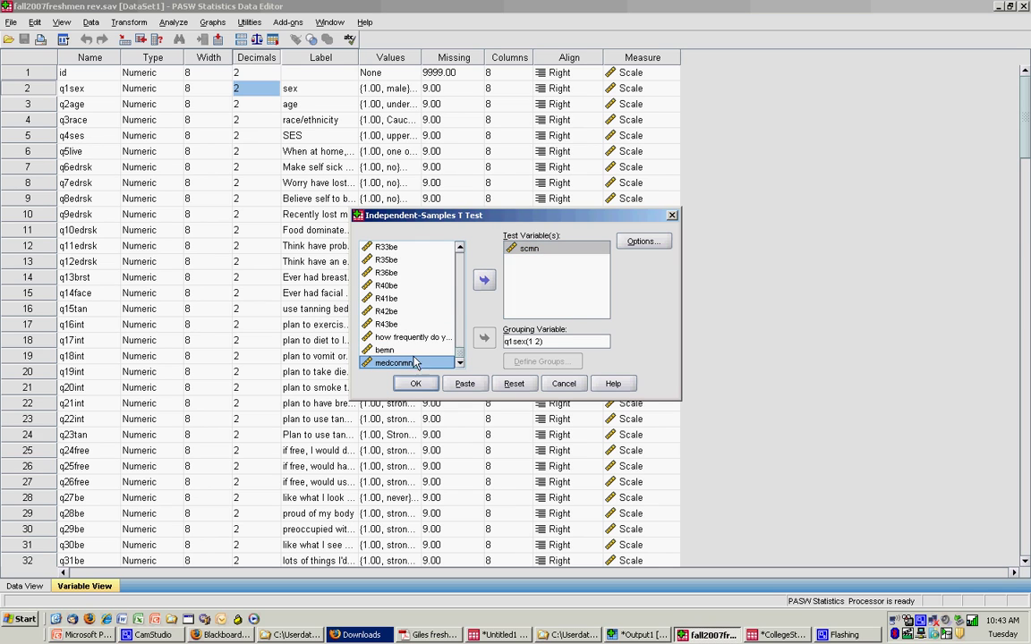
click(484, 279)
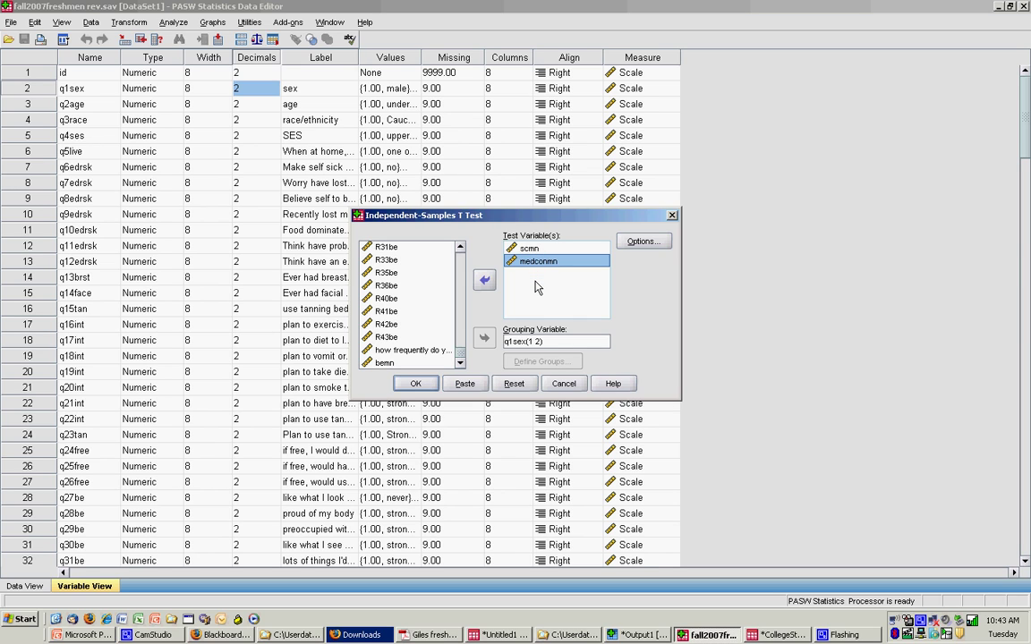
click(432, 385)
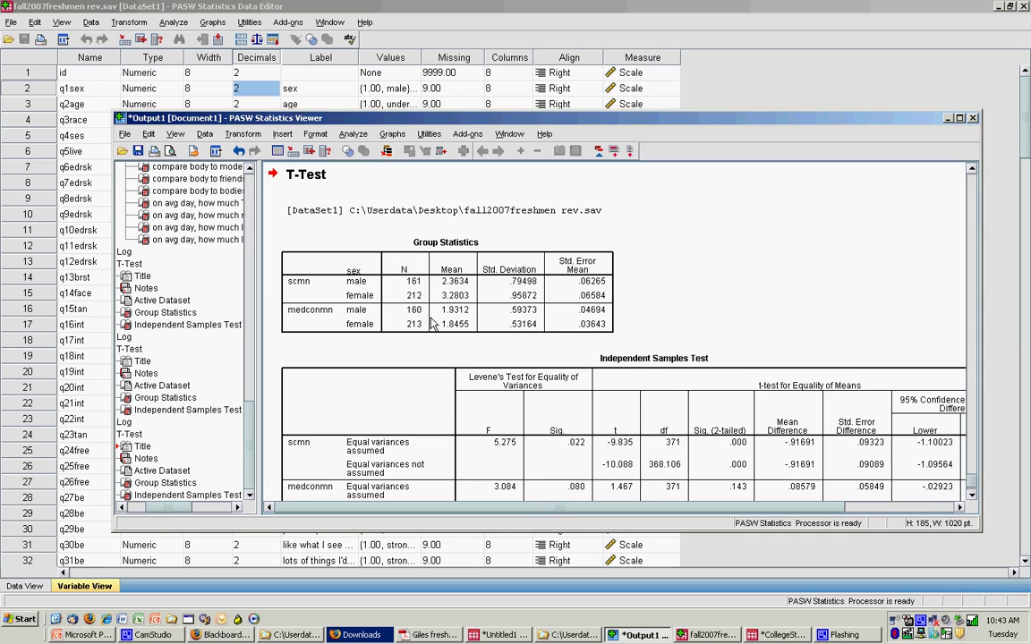
click(432, 324)
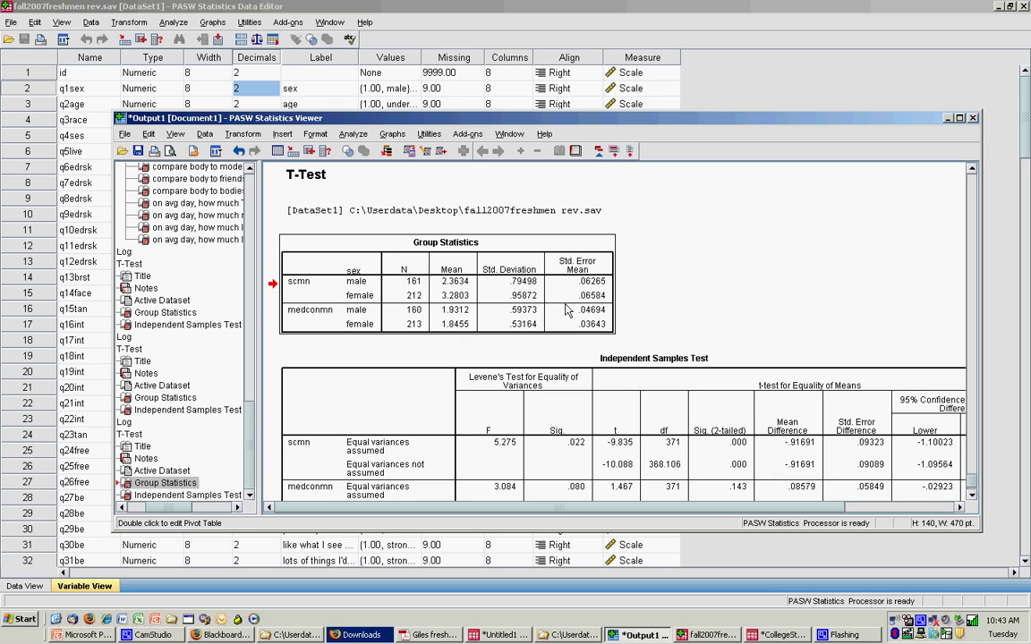
key(Down)
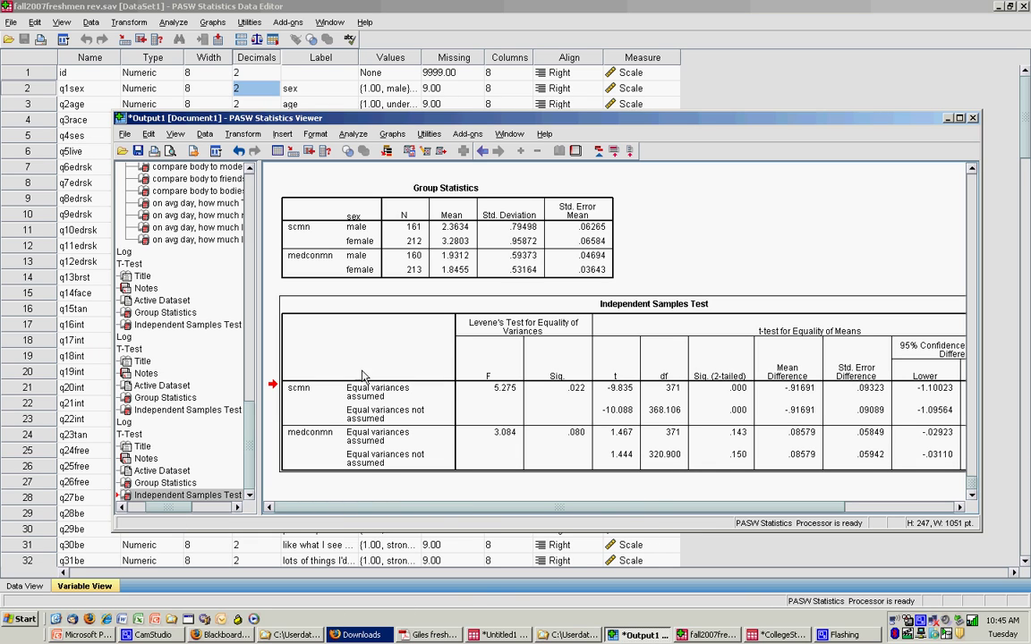
click(137, 636)
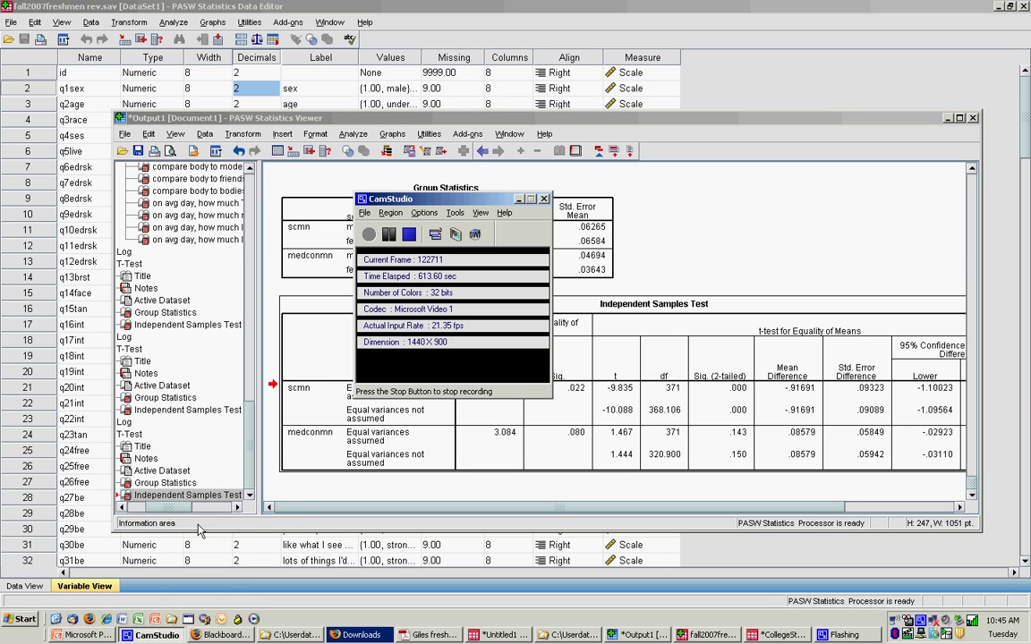